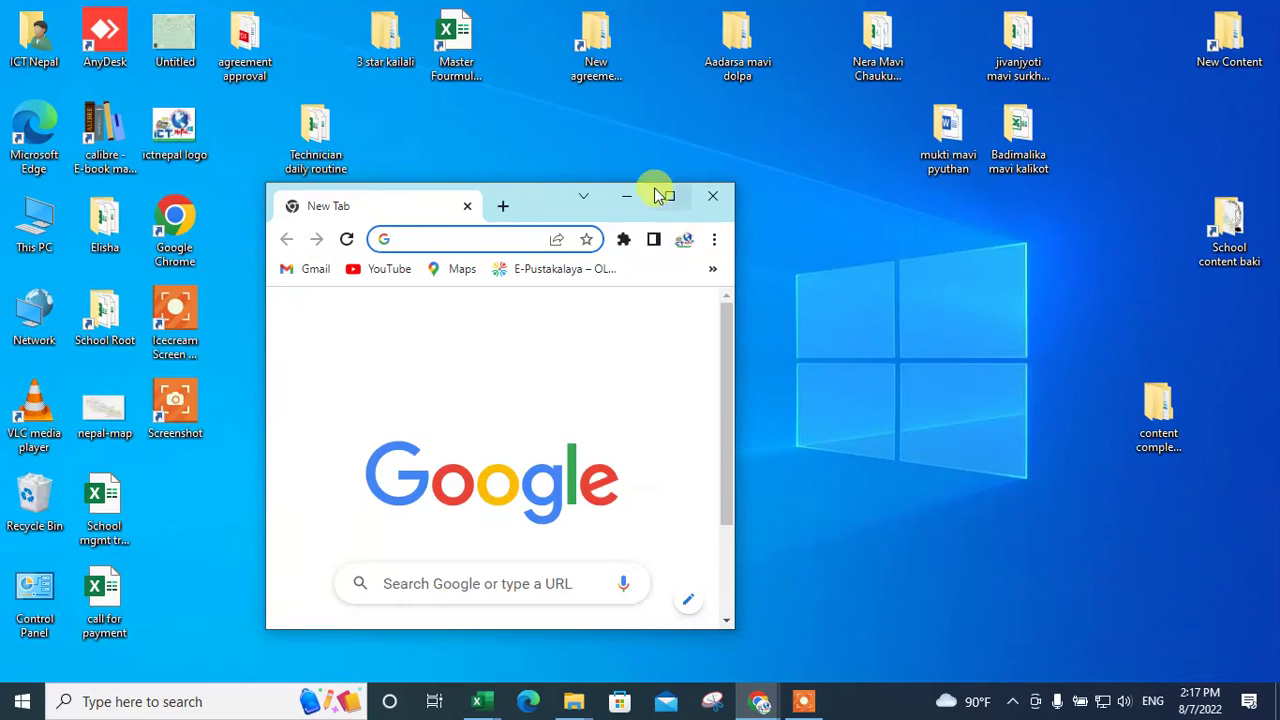
Step: Maximize the Chrome window so the new tab page fills the screen
{"action": "left_click", "coordinate": [668, 196]}
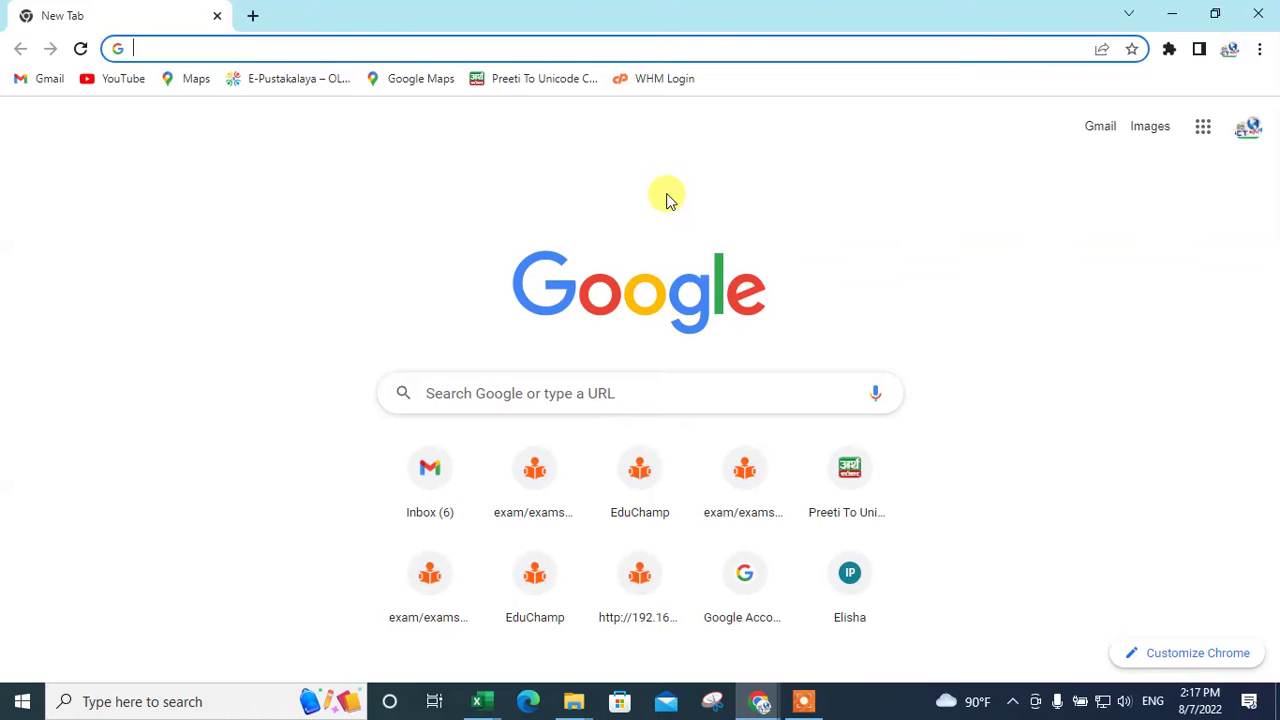
Step: Load the ICT Nepal Smart School site at 192.168.1.251
{"action": "type", "text": "192."}
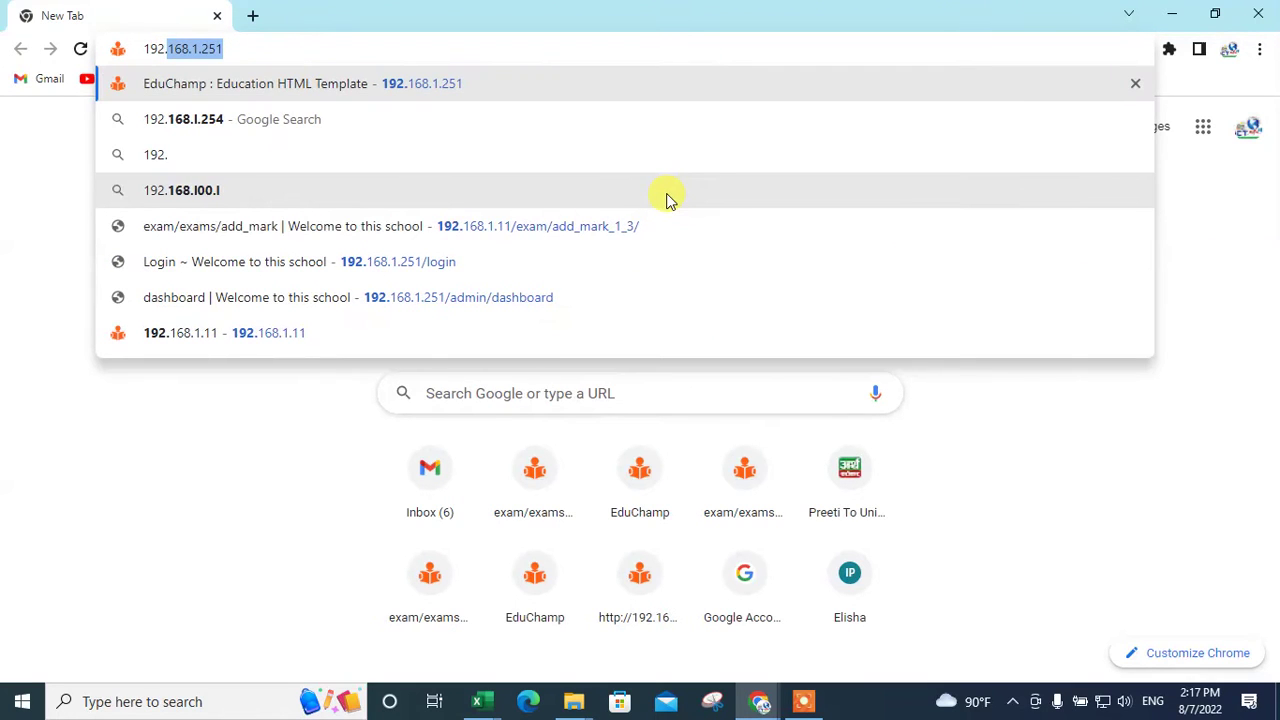
{"action": "type", "text": "168.1.2"}
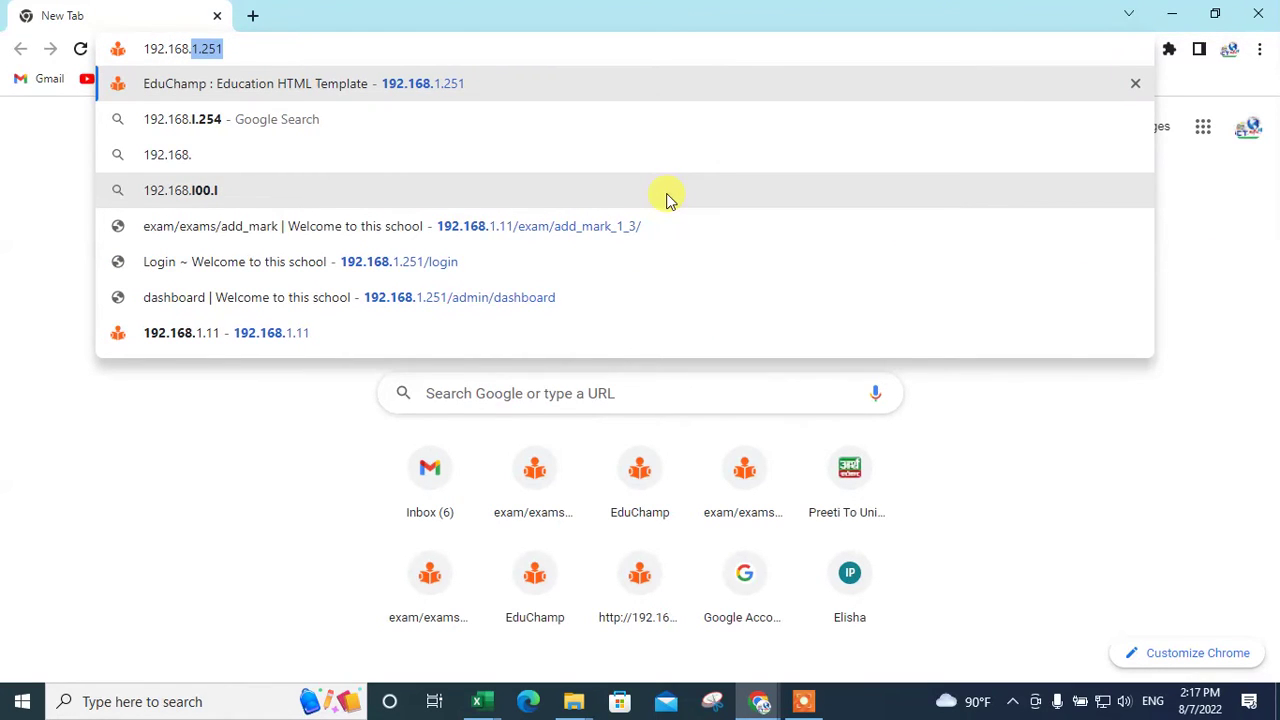
{"action": "type", "text": "51"}
{"action": "key", "text": "Return"}
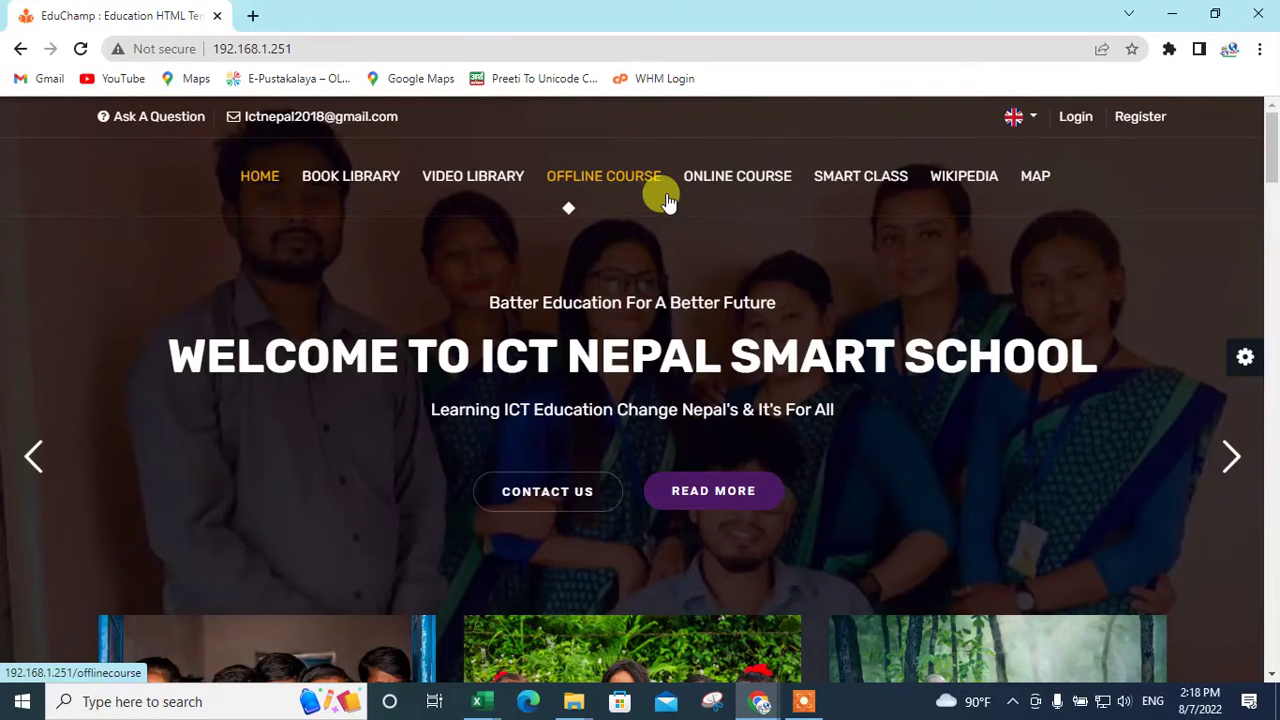
Step: Sign in as administrator using the saved autofill login to reach the Admin Dashboard
{"action": "left_click", "coordinate": [1075, 117]}
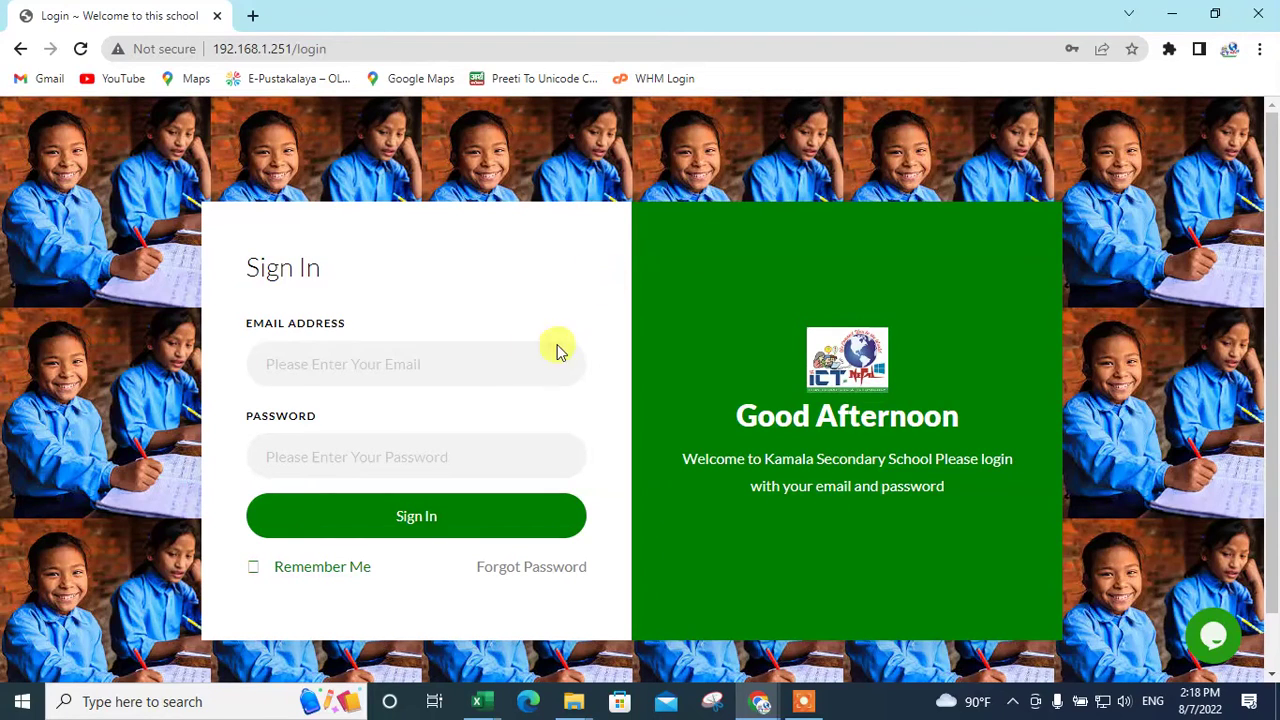
{"action": "left_click", "coordinate": [486, 360]}
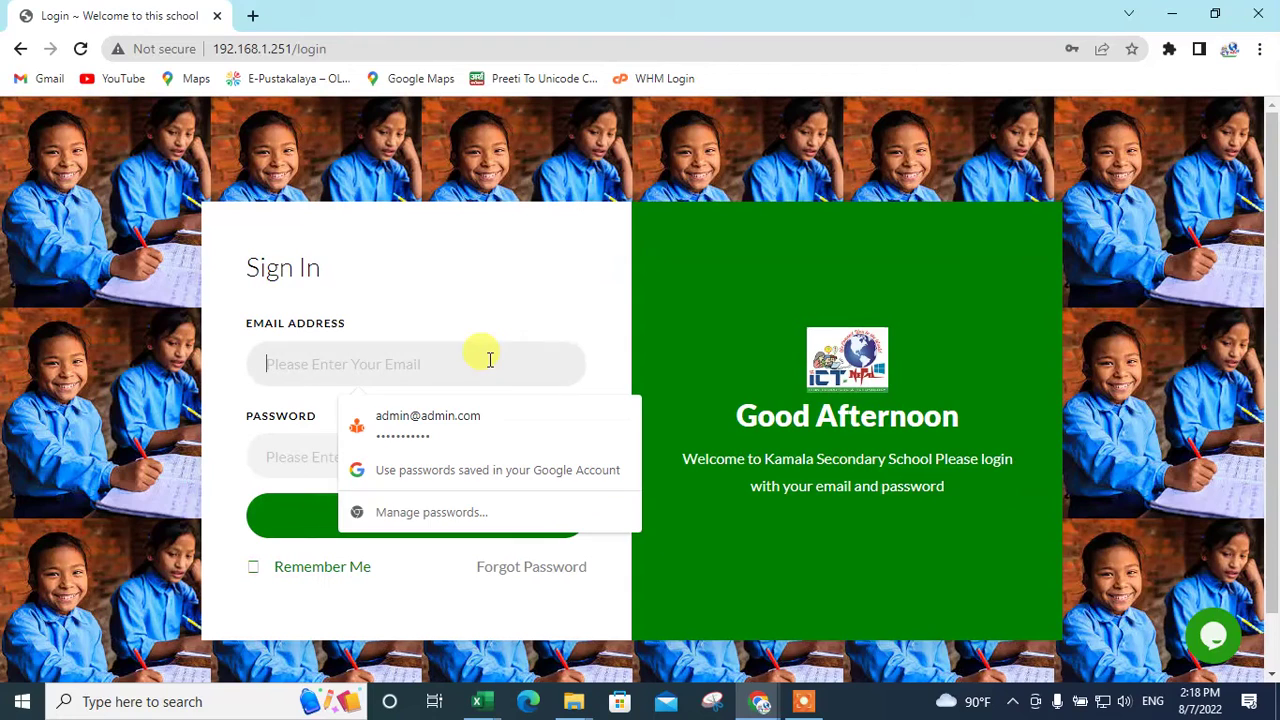
{"action": "left_click", "coordinate": [480, 440]}
{"action": "left_click", "coordinate": [466, 531]}
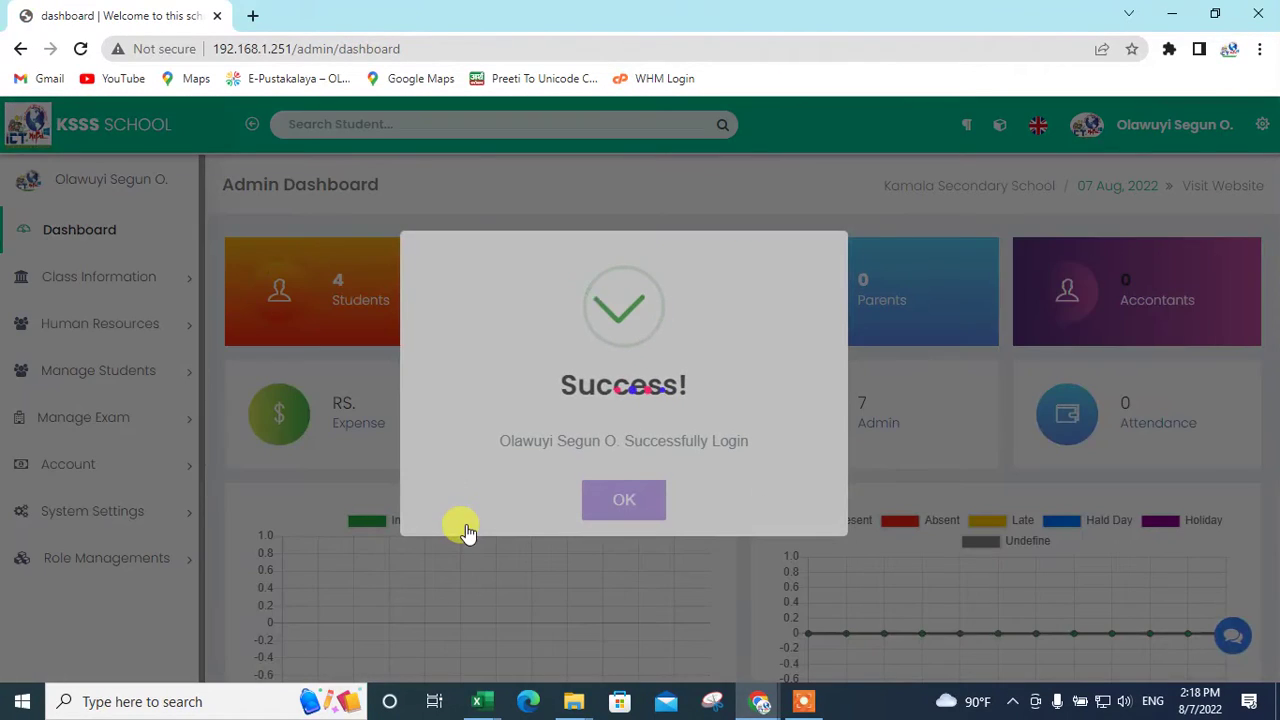
Step: Close the login Success message and scroll through the dashboard's student, teacher and admin counts
{"action": "key", "text": "Return"}
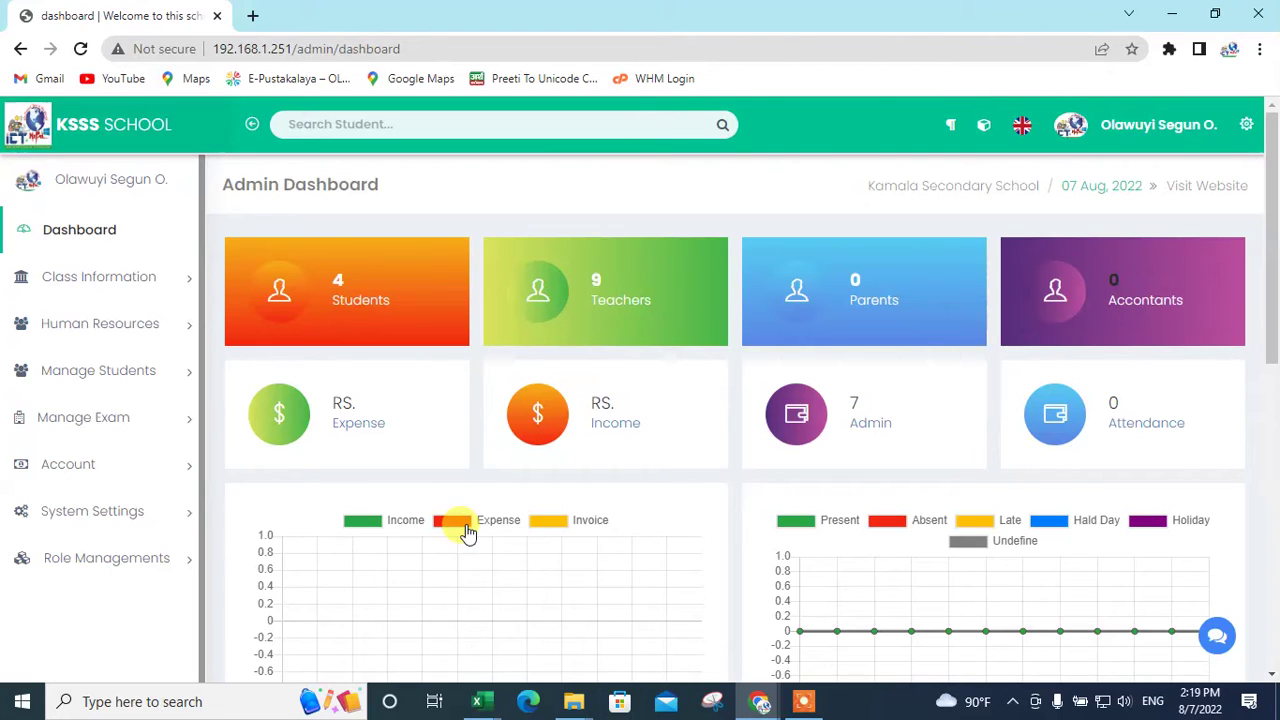
{"action": "scroll", "coordinate": [467, 532], "scroll_direction": "down", "scroll_amount": 5}
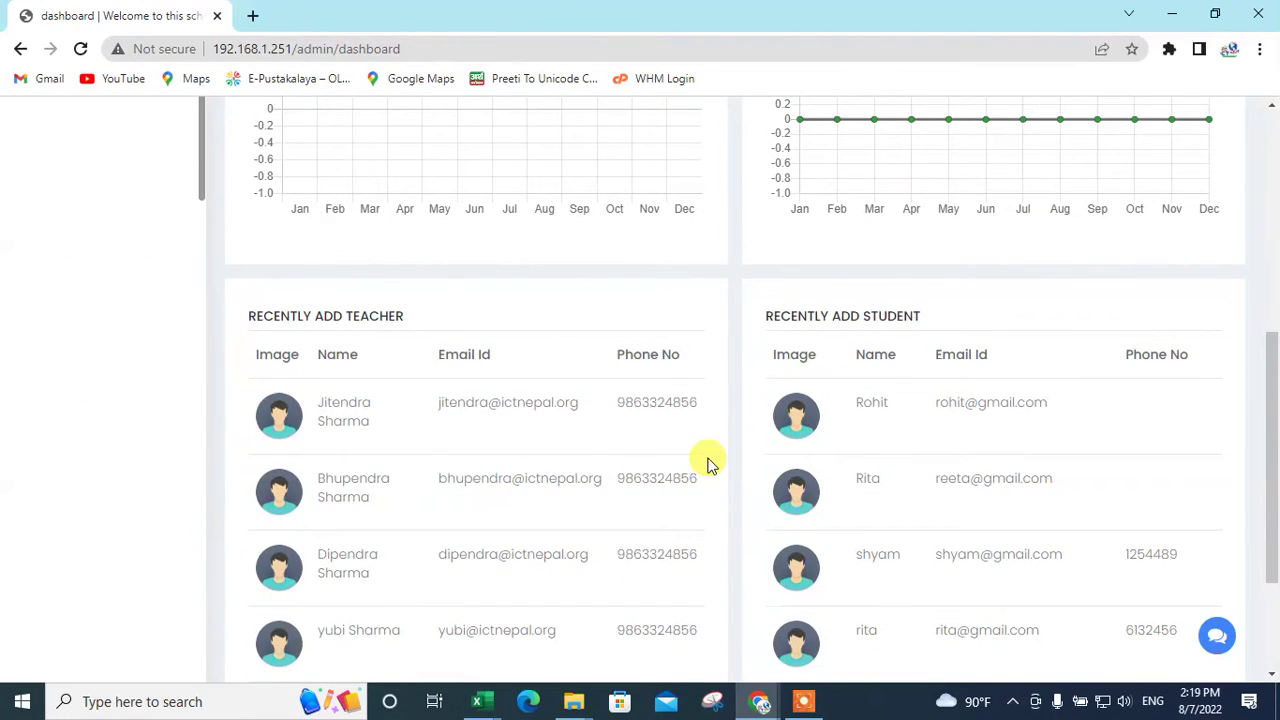
{"action": "scroll", "coordinate": [709, 464], "scroll_direction": "down", "scroll_amount": 2}
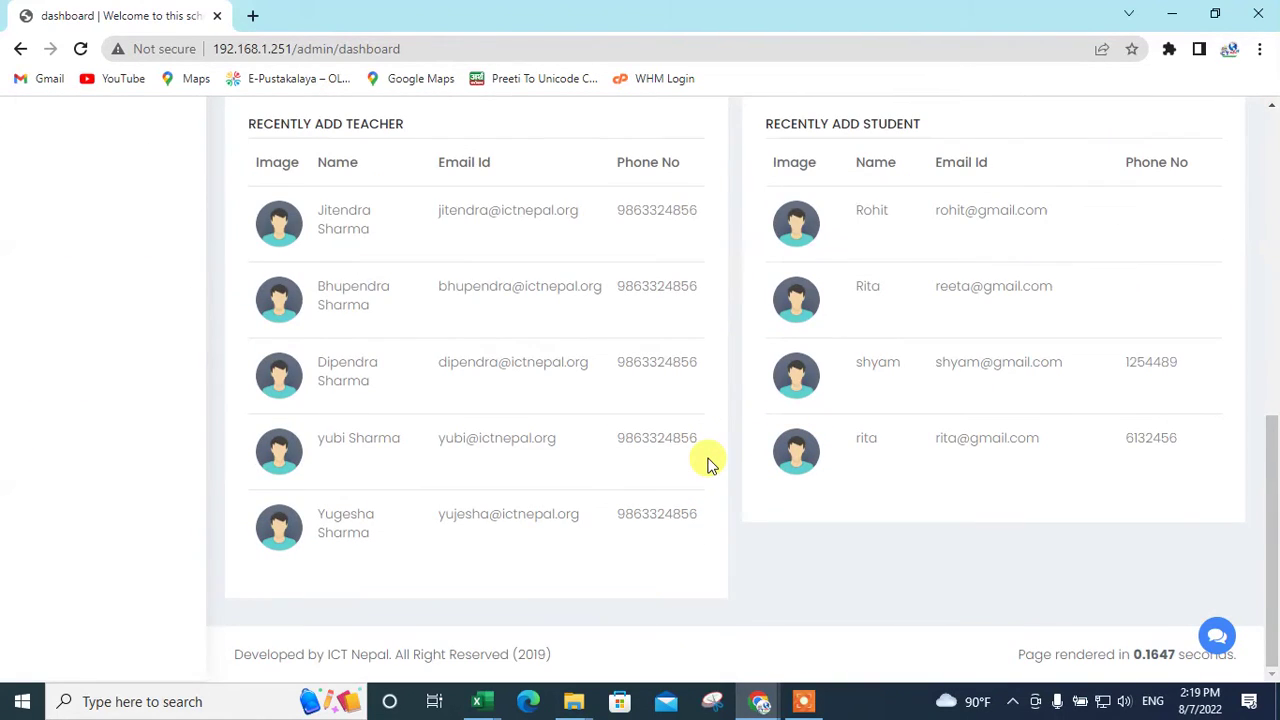
{"action": "scroll", "coordinate": [709, 464], "scroll_direction": "up", "scroll_amount": 7}
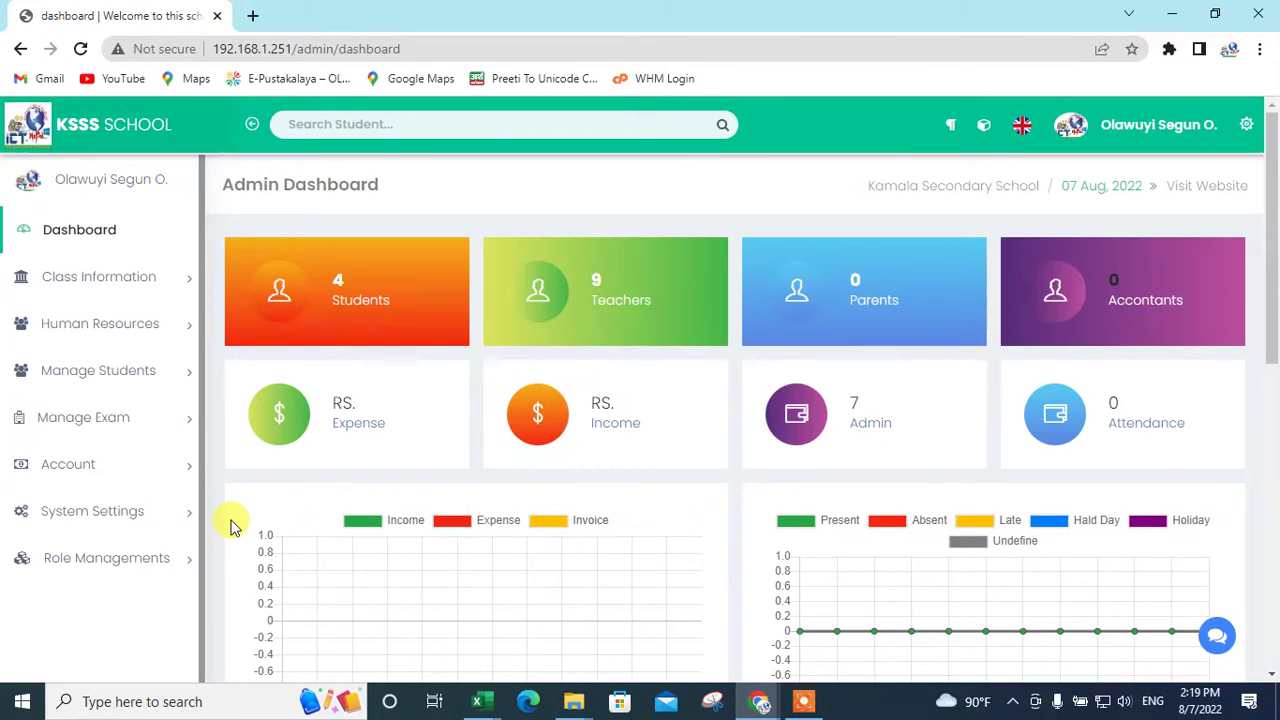
Step: Open System Settings > General Settings in a new tab and switch to it
{"action": "left_click", "coordinate": [160, 527]}
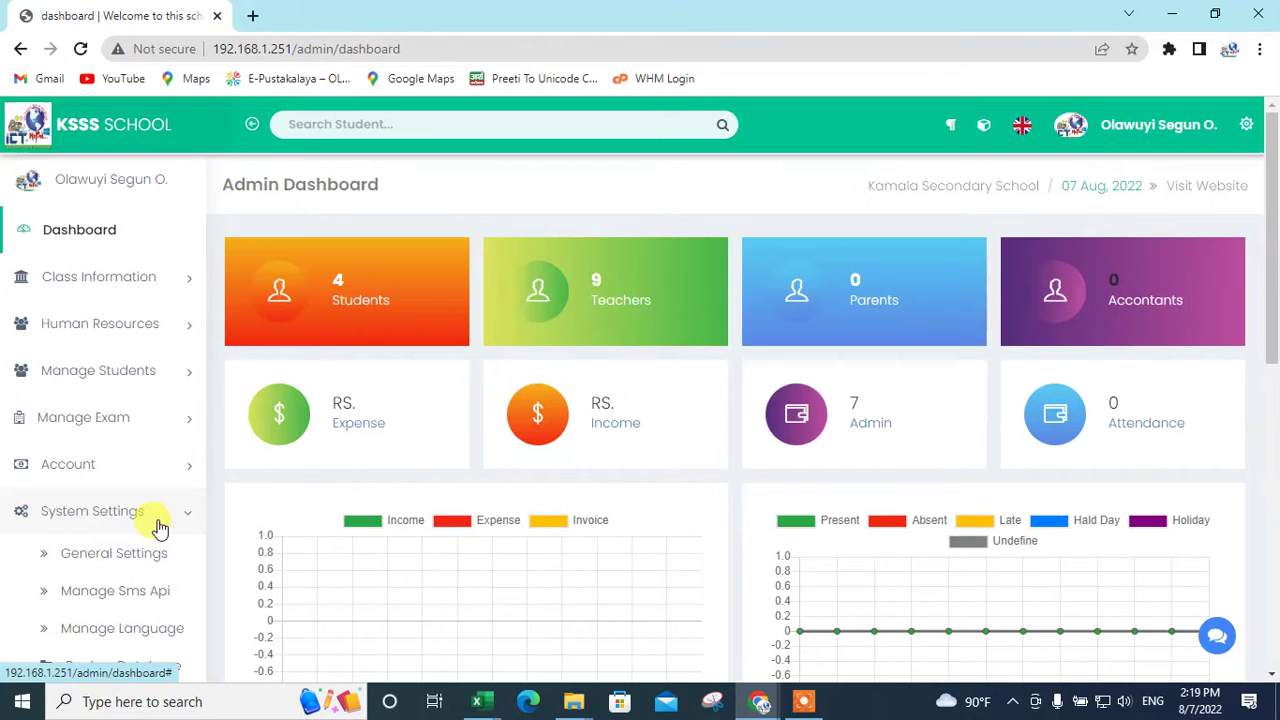
{"action": "middle_click", "coordinate": [155, 551]}
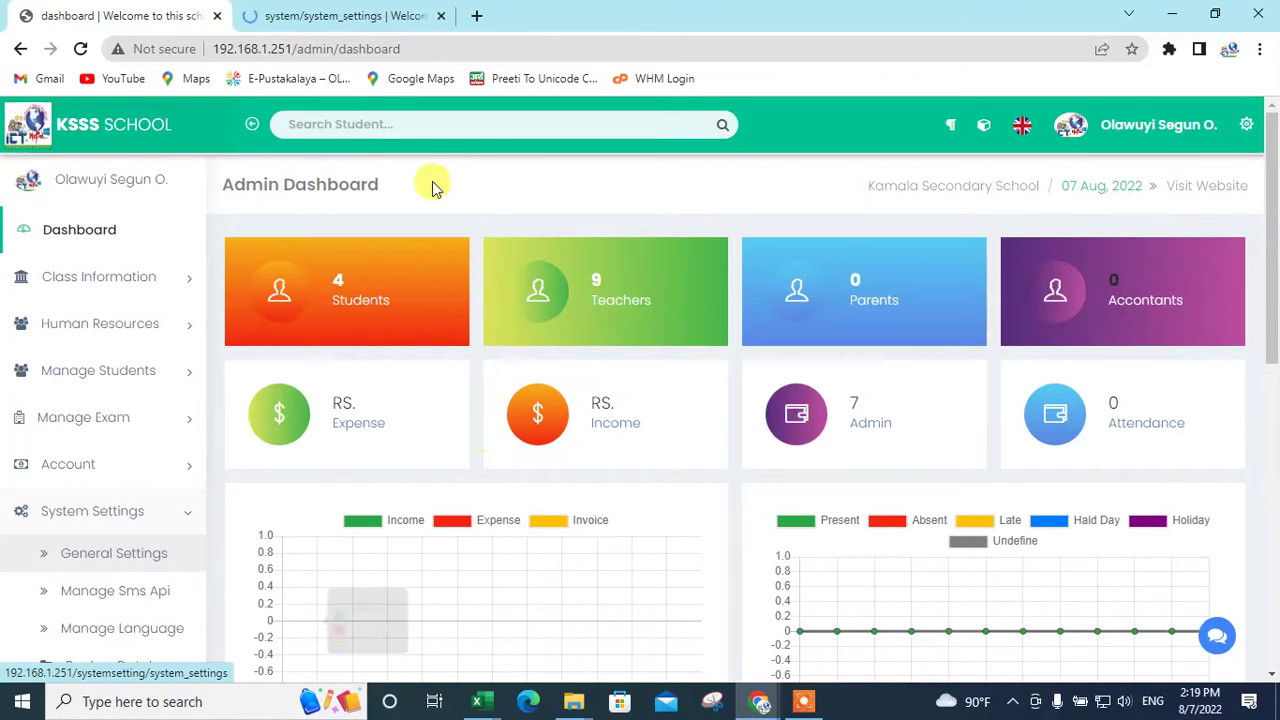
{"action": "left_click", "coordinate": [300, 13]}
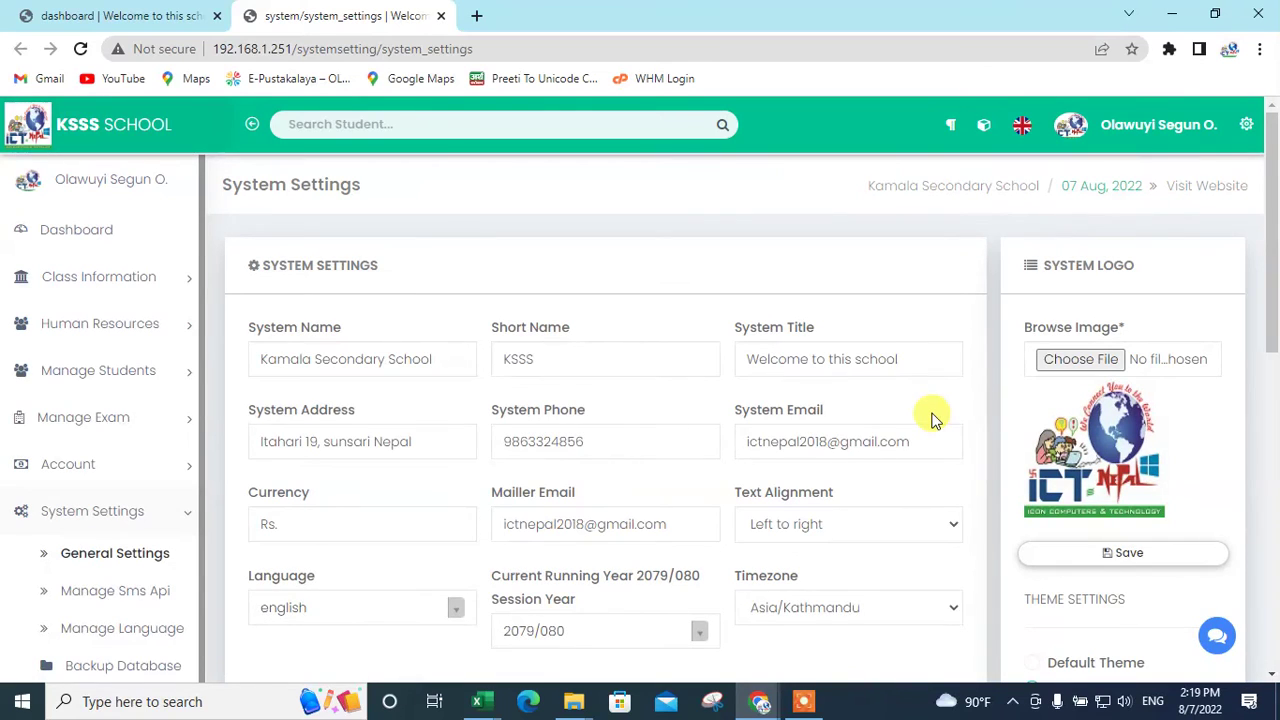
{"action": "scroll", "coordinate": [933, 419], "scroll_direction": "down", "scroll_amount": 1}
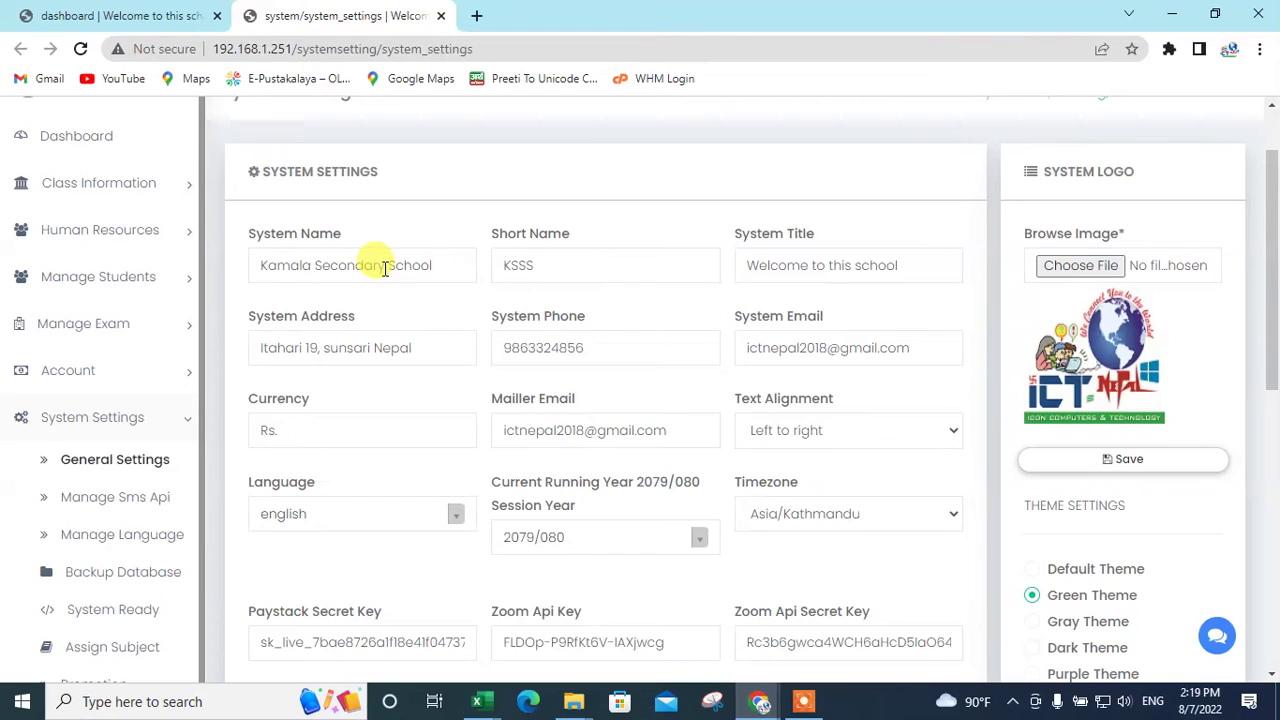
Step: Change System Name from Kamala Secondary to 'Janata Secondary School' and Short Name from KSSS to 'Jss'
{"action": "left_click_drag", "start_coordinate": [390, 264], "coordinate": [258, 265]}
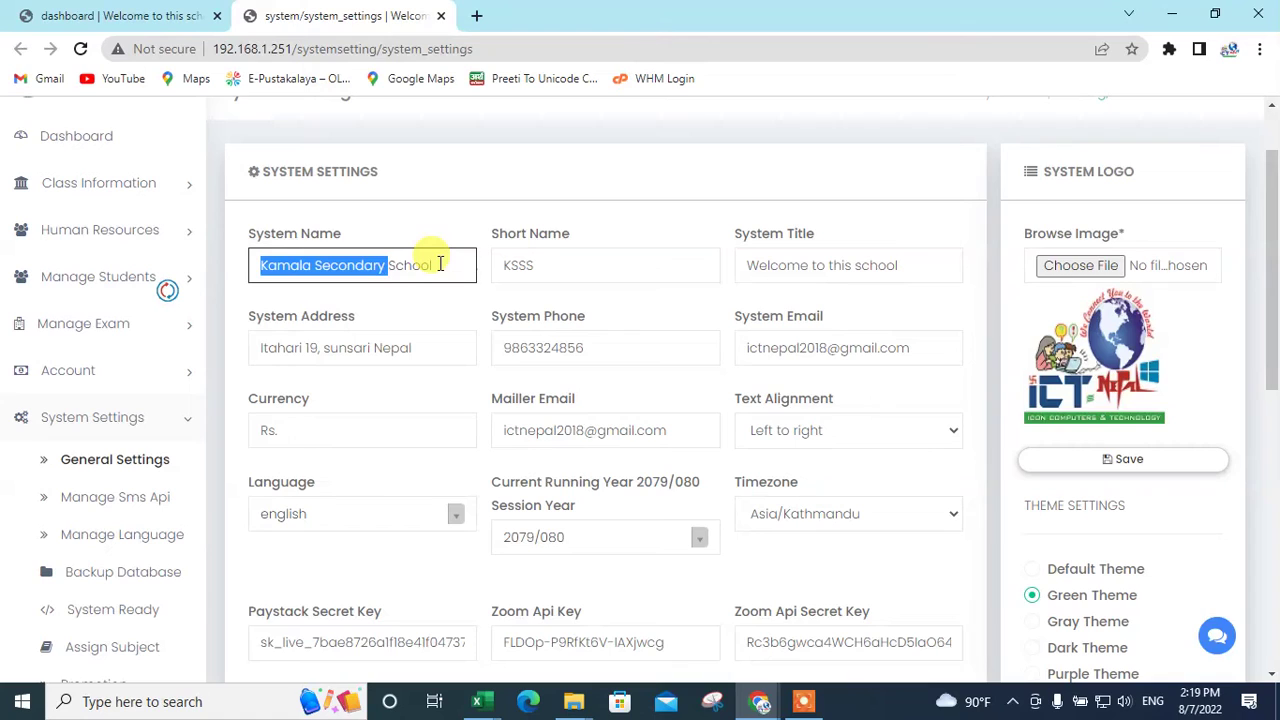
{"action": "key", "text": "BackSpace"}
{"action": "type", "text": "Janata"}
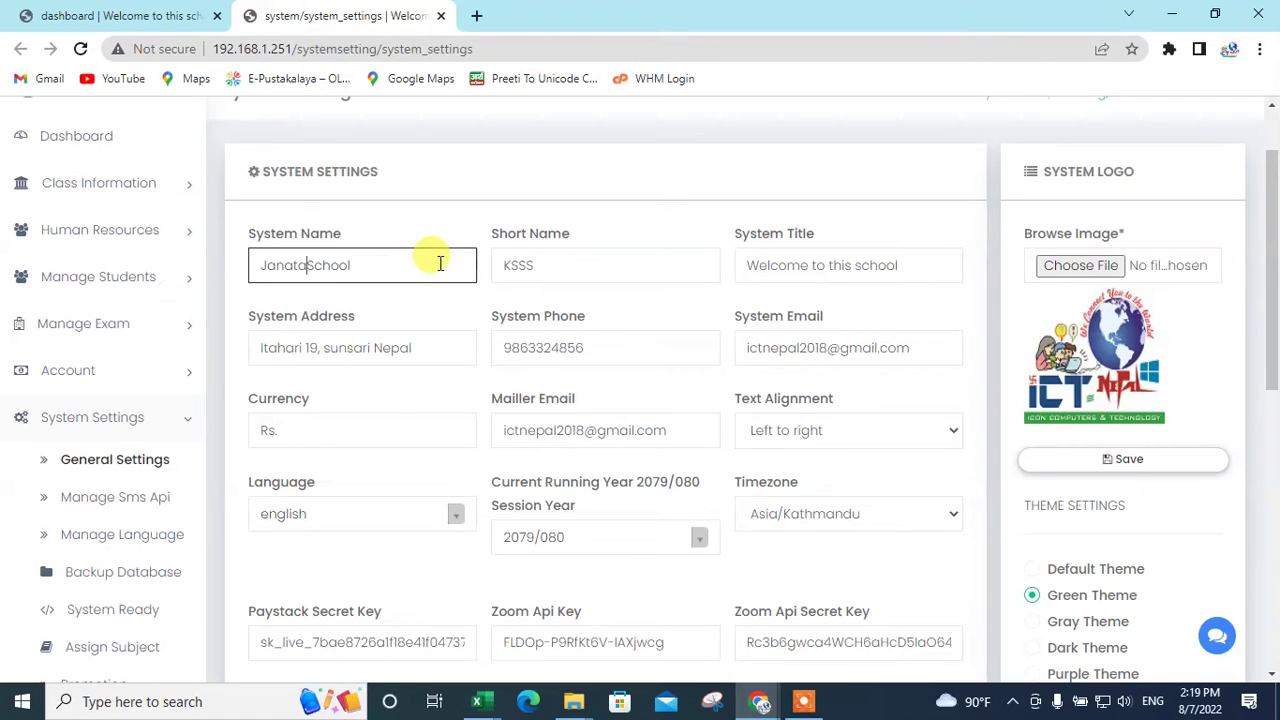
{"action": "type", "text": " Secondary"}
{"action": "left_click", "coordinate": [548, 258]}
{"action": "double_click", "coordinate": [562, 261]}
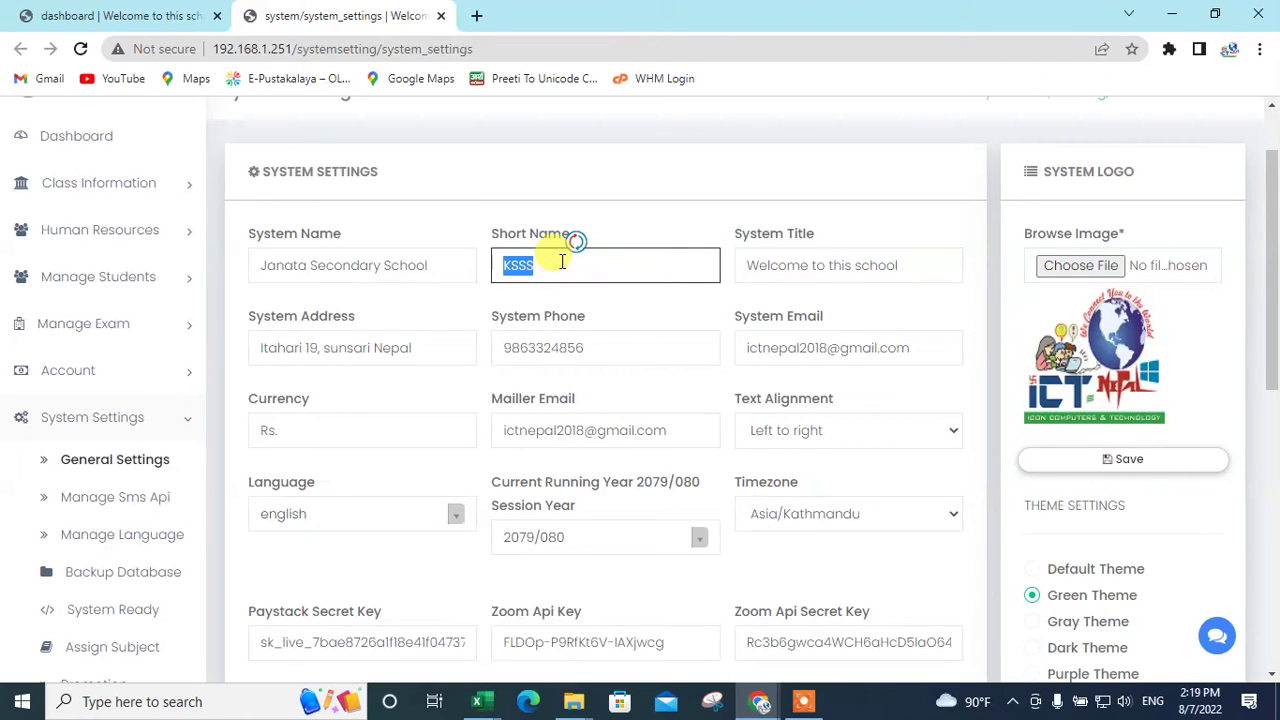
{"action": "type", "text": "Jss"}
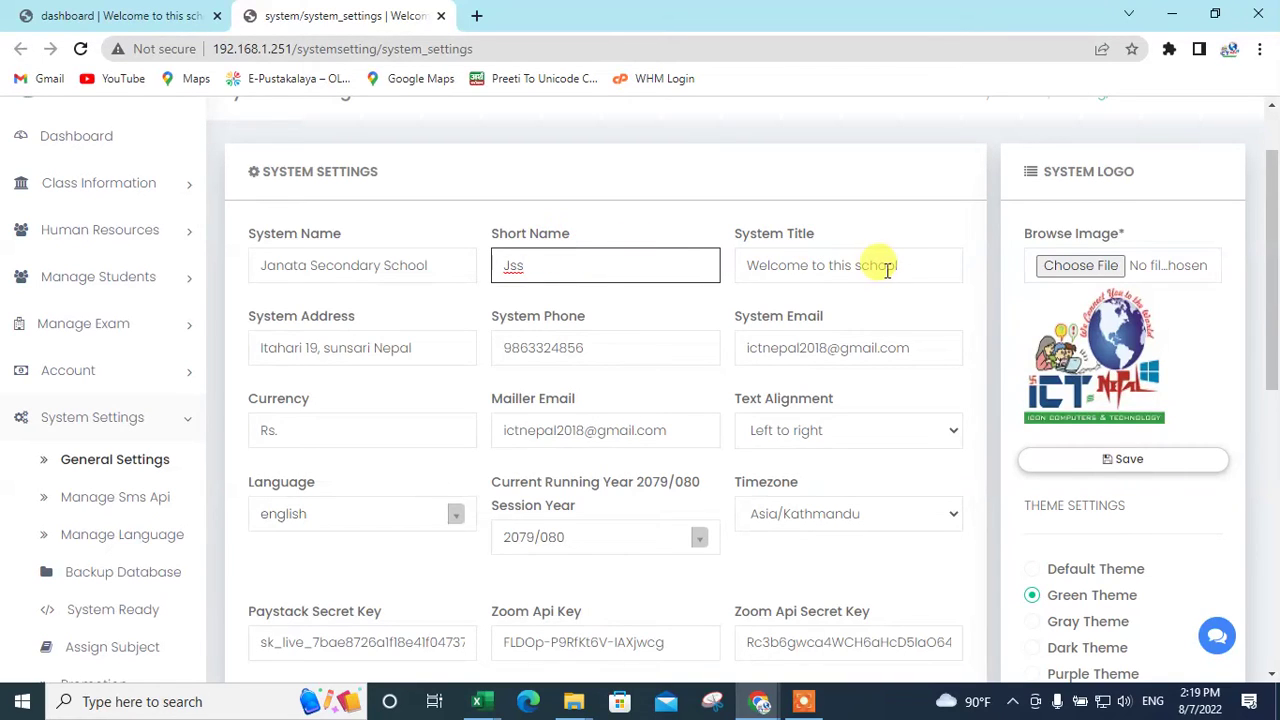
{"action": "left_click", "coordinate": [944, 270]}
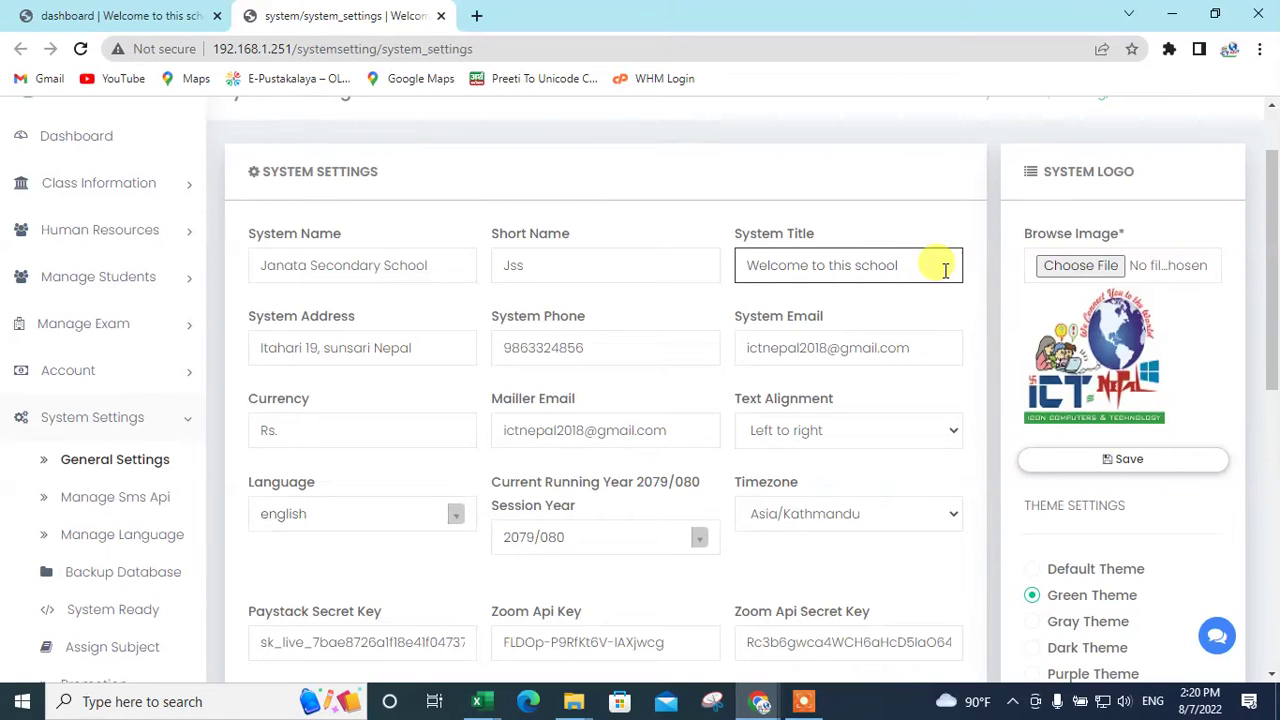
Step: Replace the System Address with the school's new address
{"action": "triple_click", "coordinate": [427, 345]}
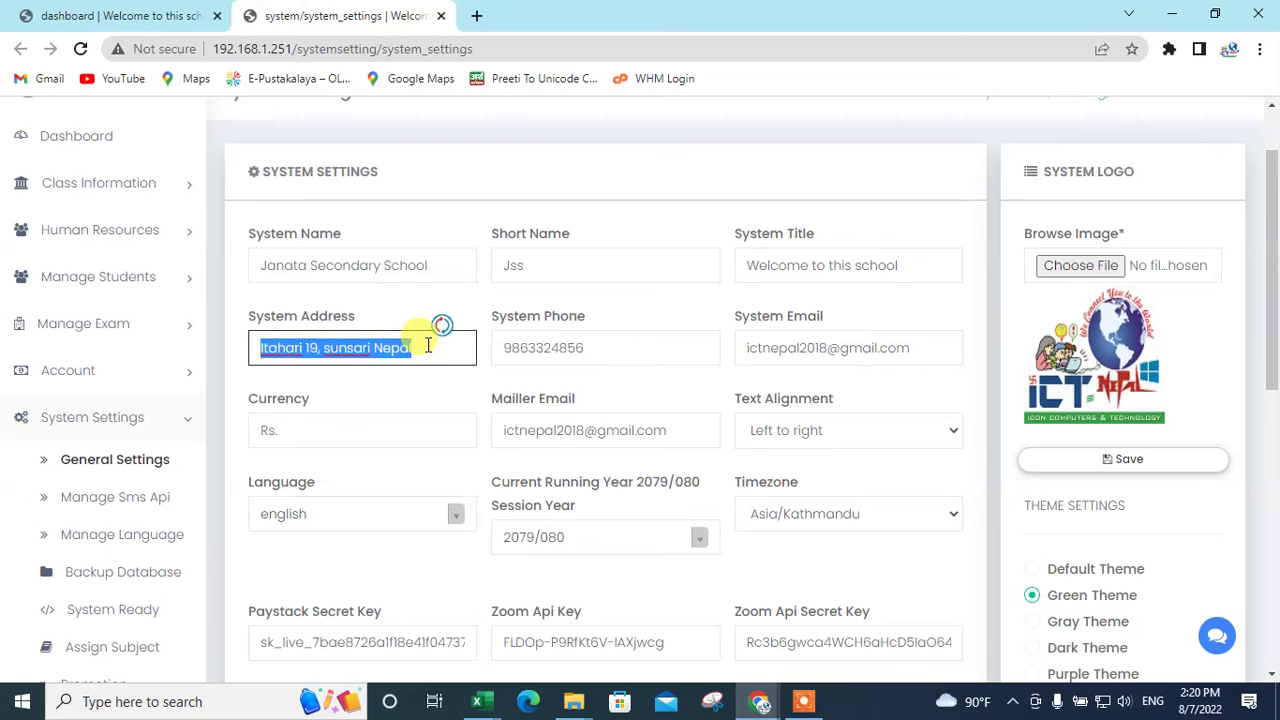
{"action": "key", "text": "BackSpace"}
{"action": "type", "text": "Itahari"}
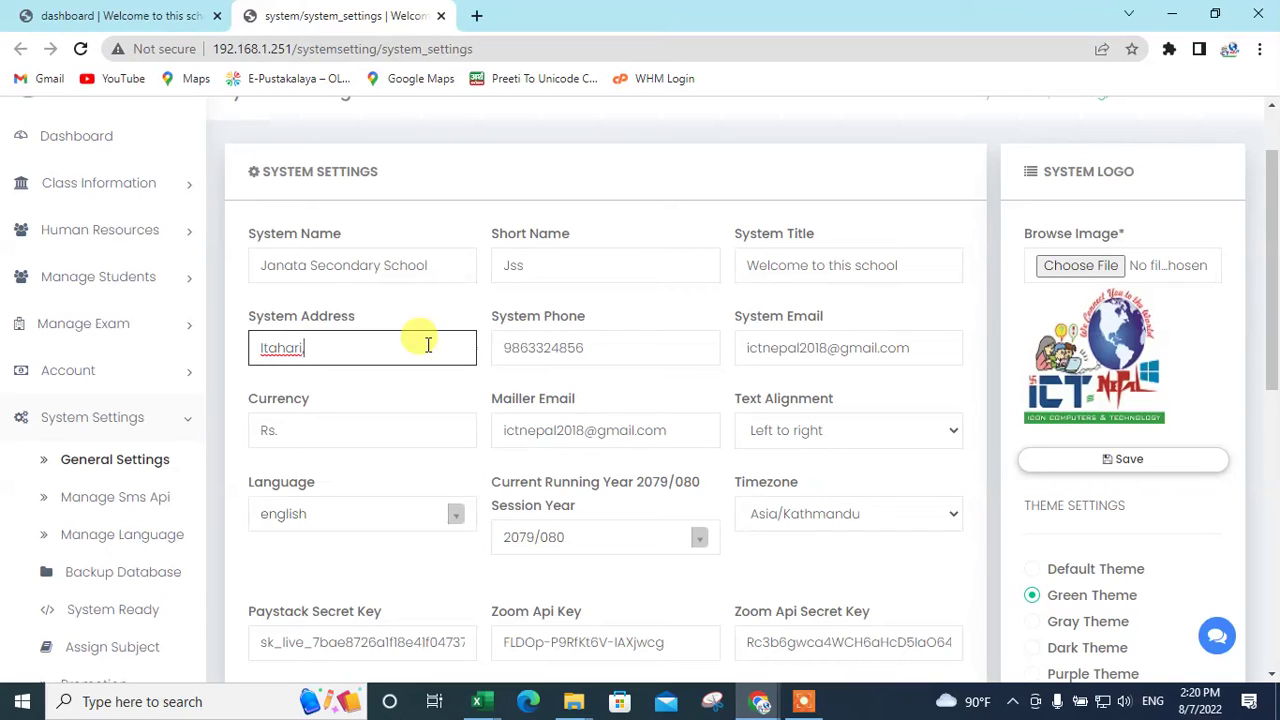
{"action": "type", "text": ",5,sunsari"}
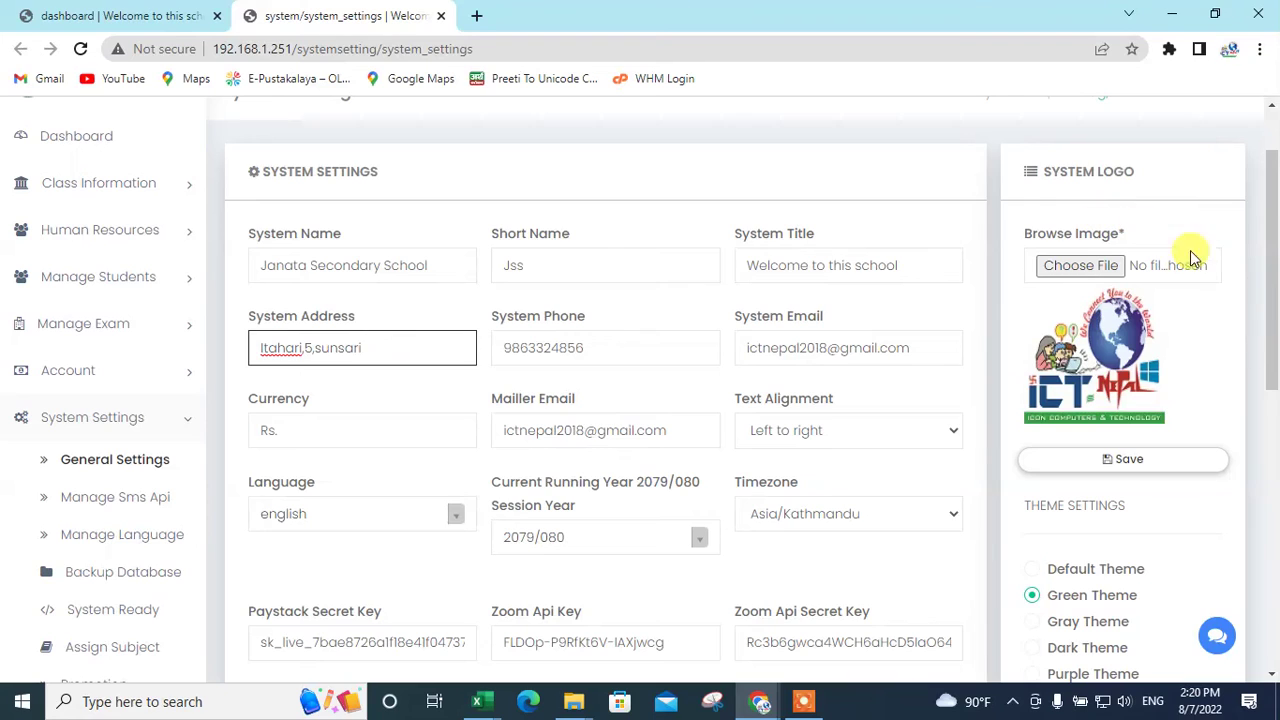
Step: Replace the System Phone with the school's new phone number
{"action": "double_click", "coordinate": [660, 343]}
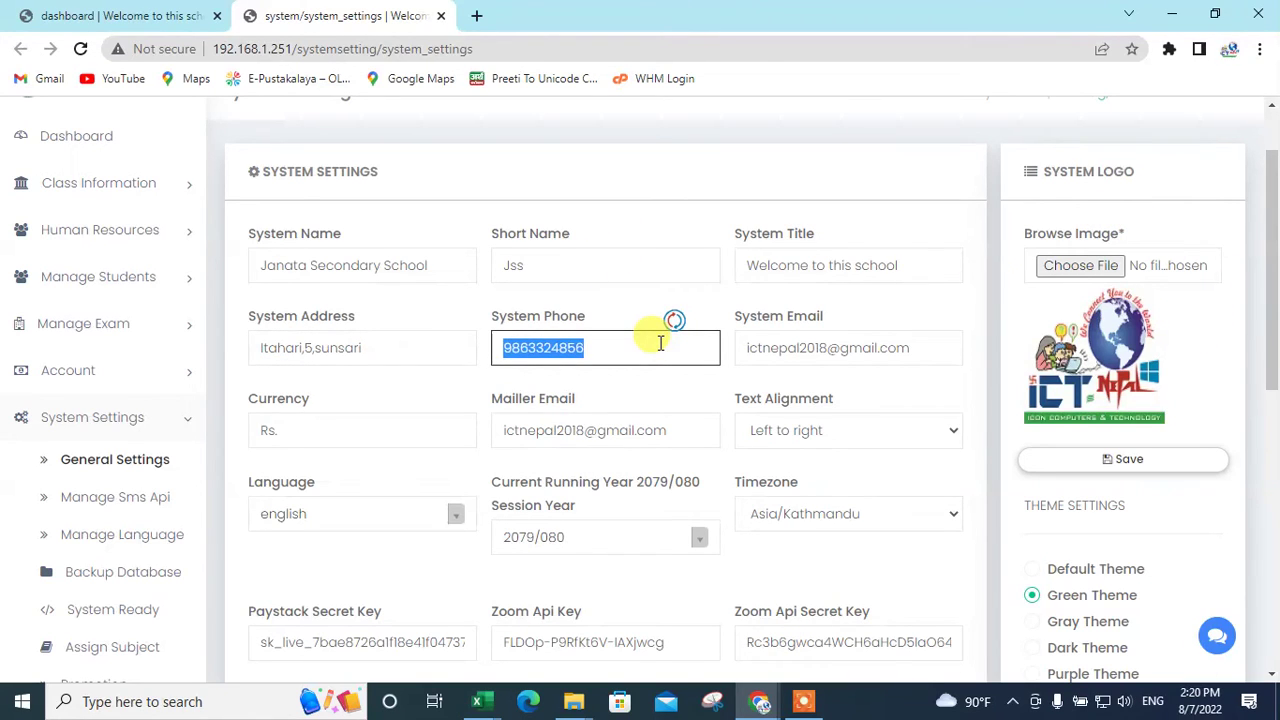
{"action": "key", "text": "BackSpace"}
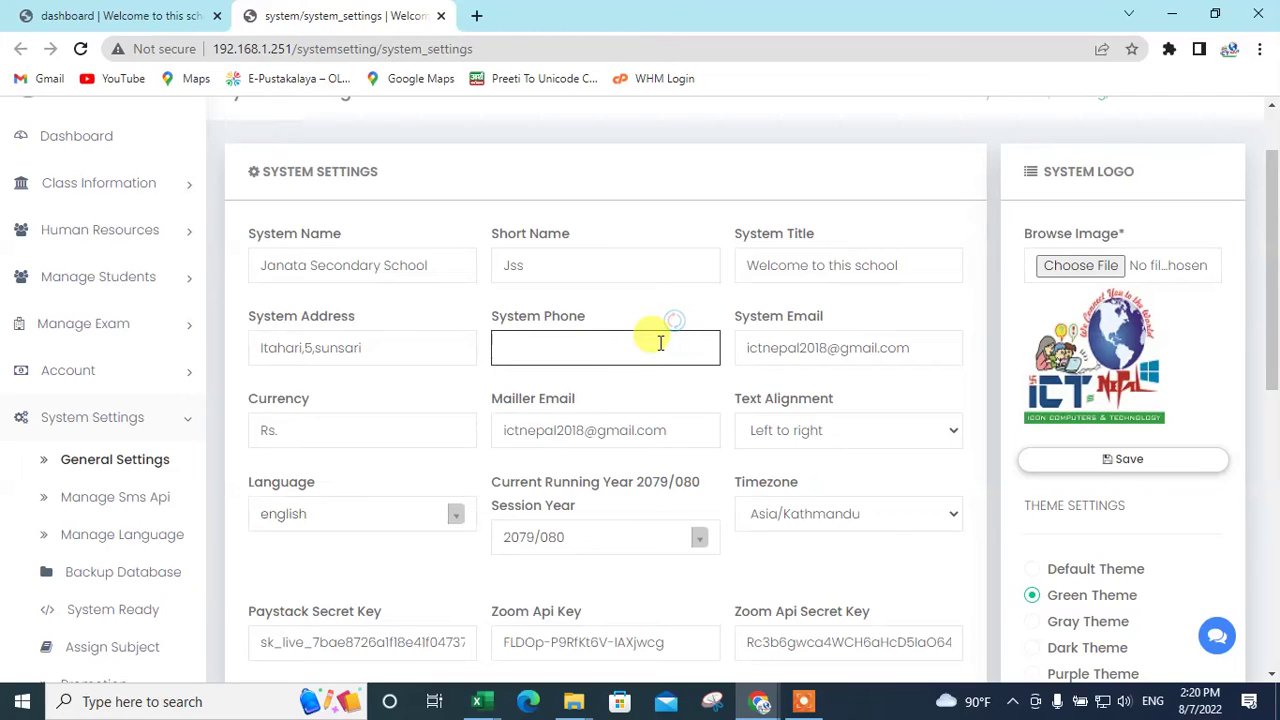
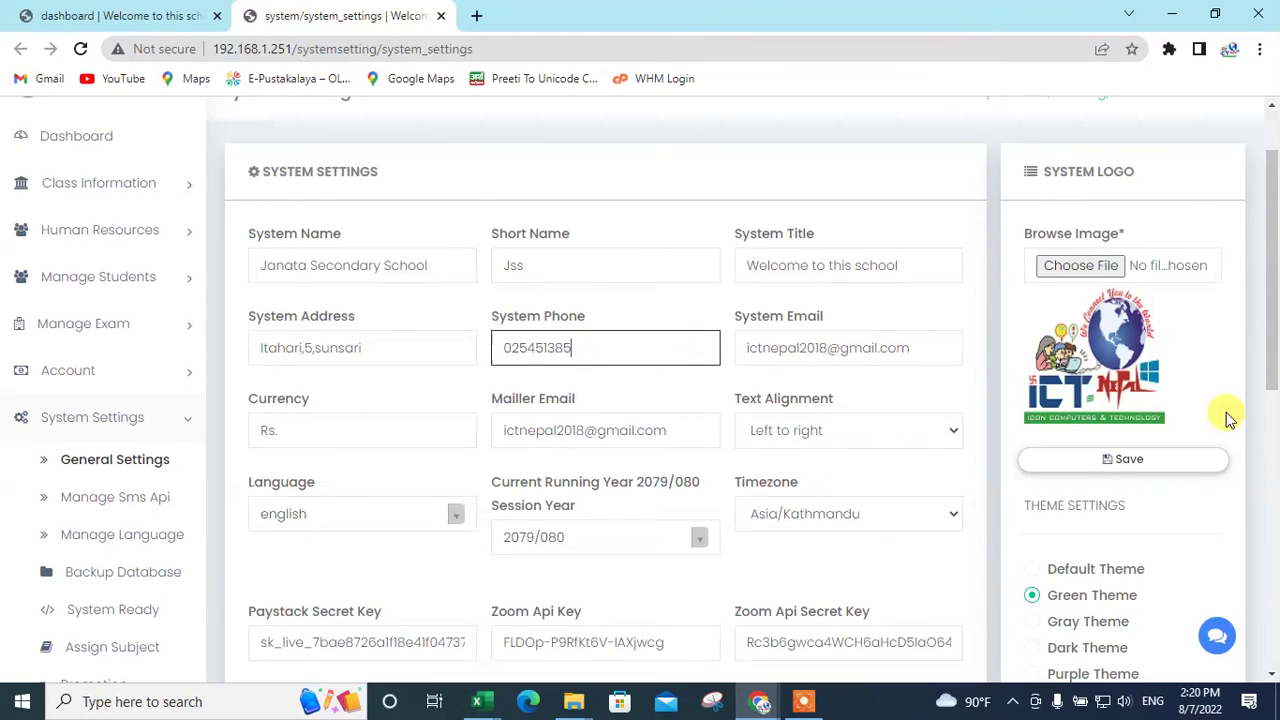
Step: Enter the school's new Gmail address as System Email and paste it into Mailer Email
{"action": "triple_click", "coordinate": [924, 347]}
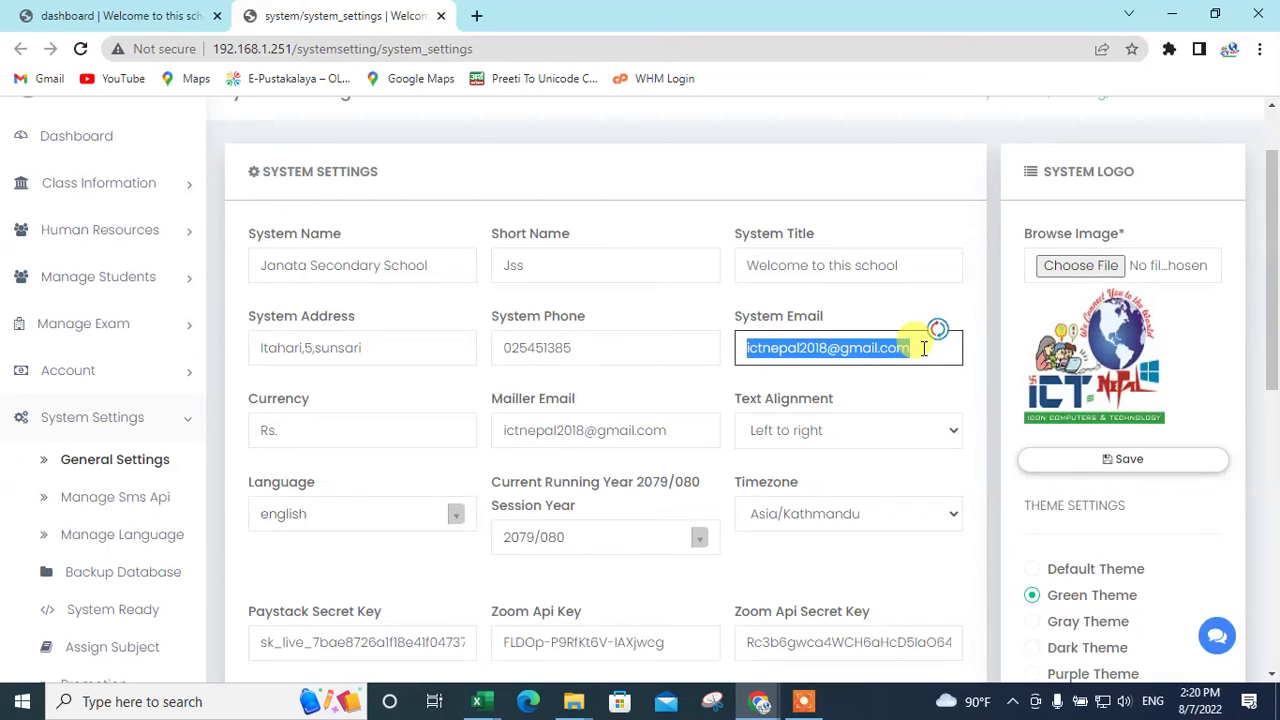
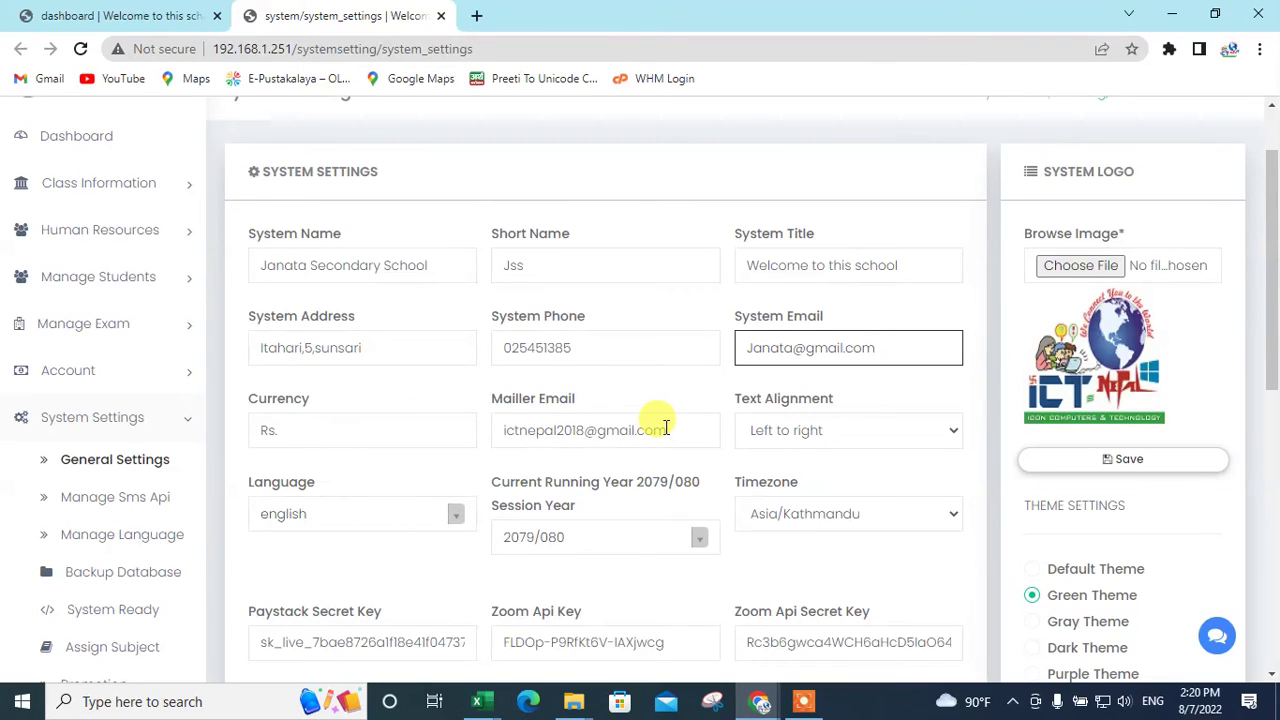
{"action": "double_click", "coordinate": [662, 429]}
{"action": "left_click", "coordinate": [688, 428]}
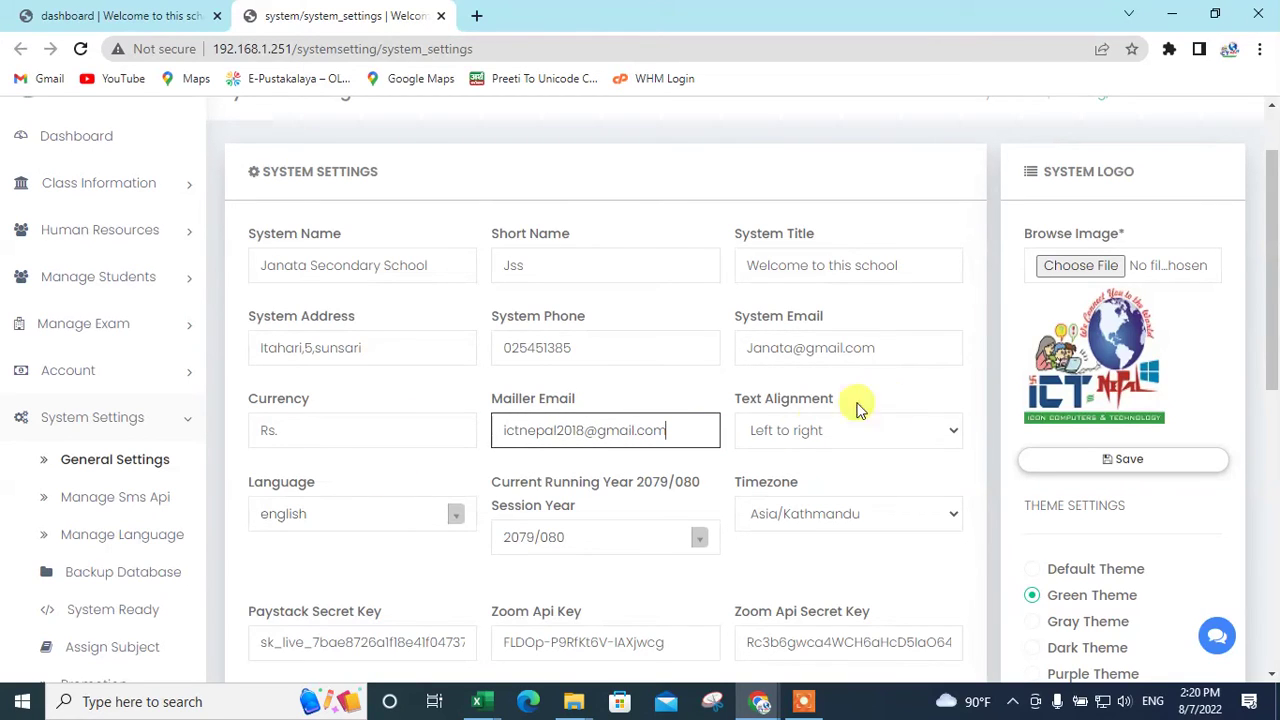
{"action": "triple_click", "coordinate": [889, 346]}
{"action": "key", "text": "ctrl+c"}
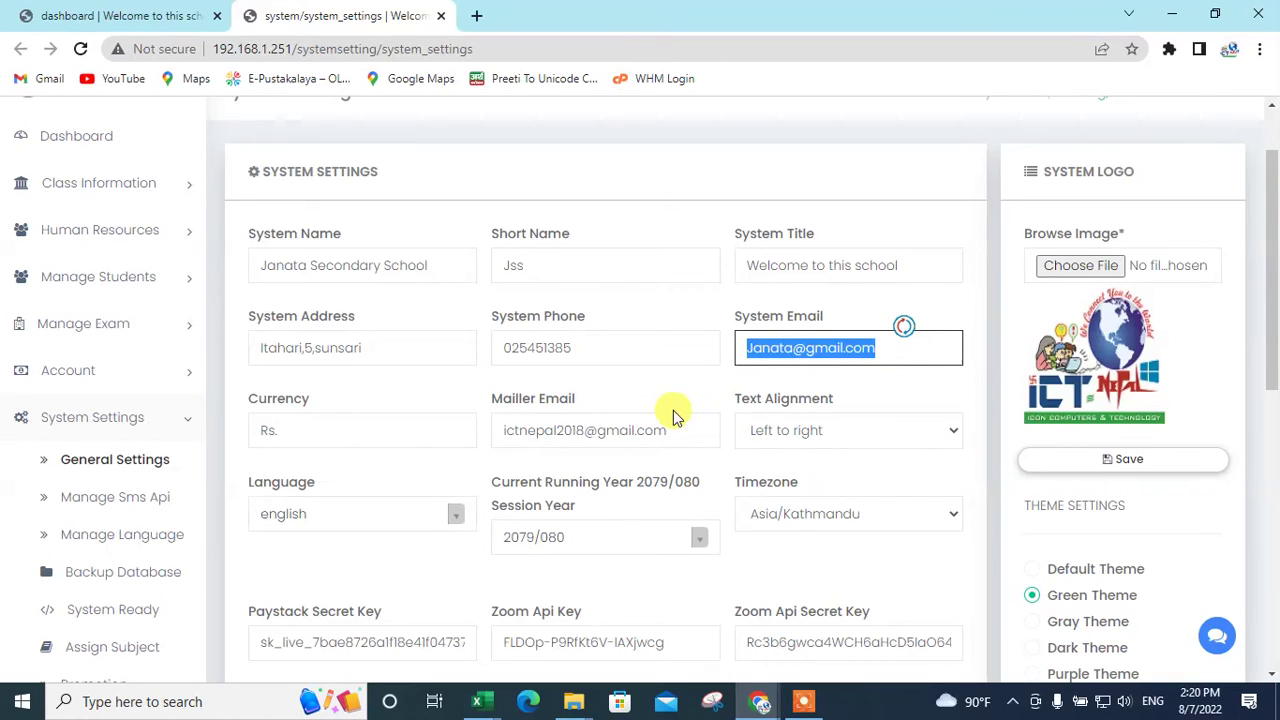
{"action": "triple_click", "coordinate": [692, 431]}
{"action": "key", "text": "ctrl+v"}
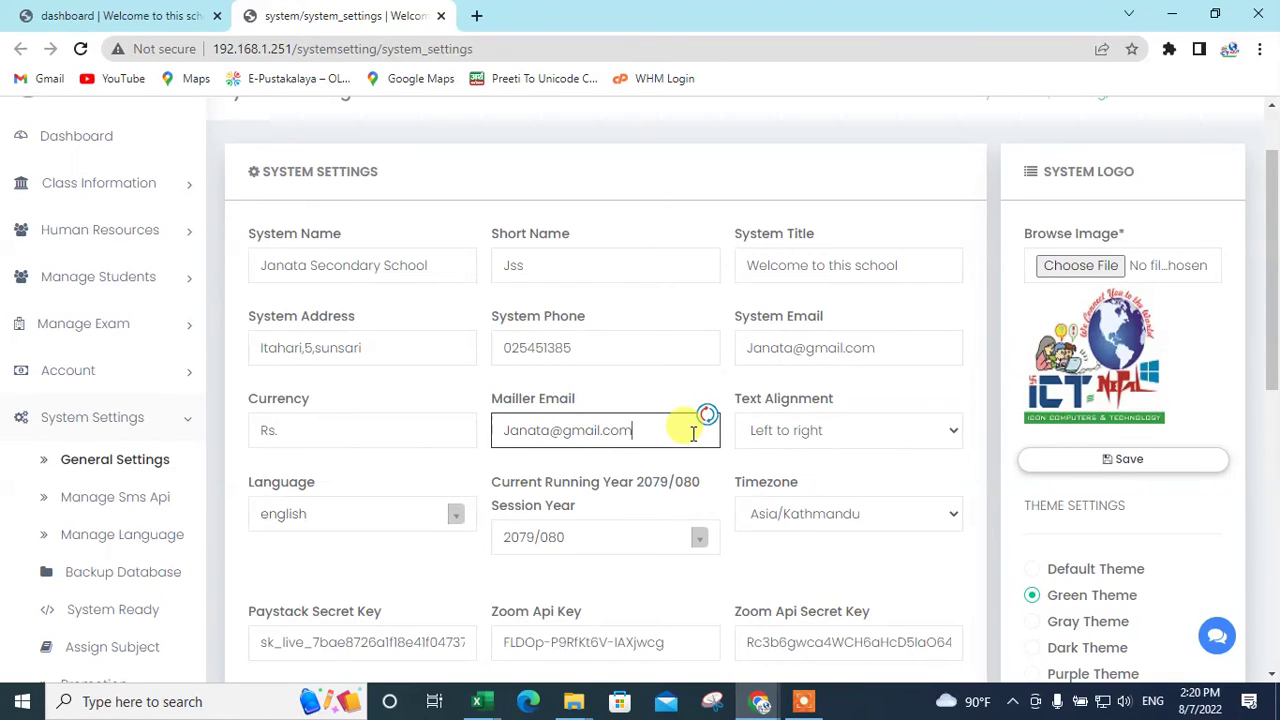
{"action": "scroll", "coordinate": [545, 550], "scroll_direction": "down", "scroll_amount": 1}
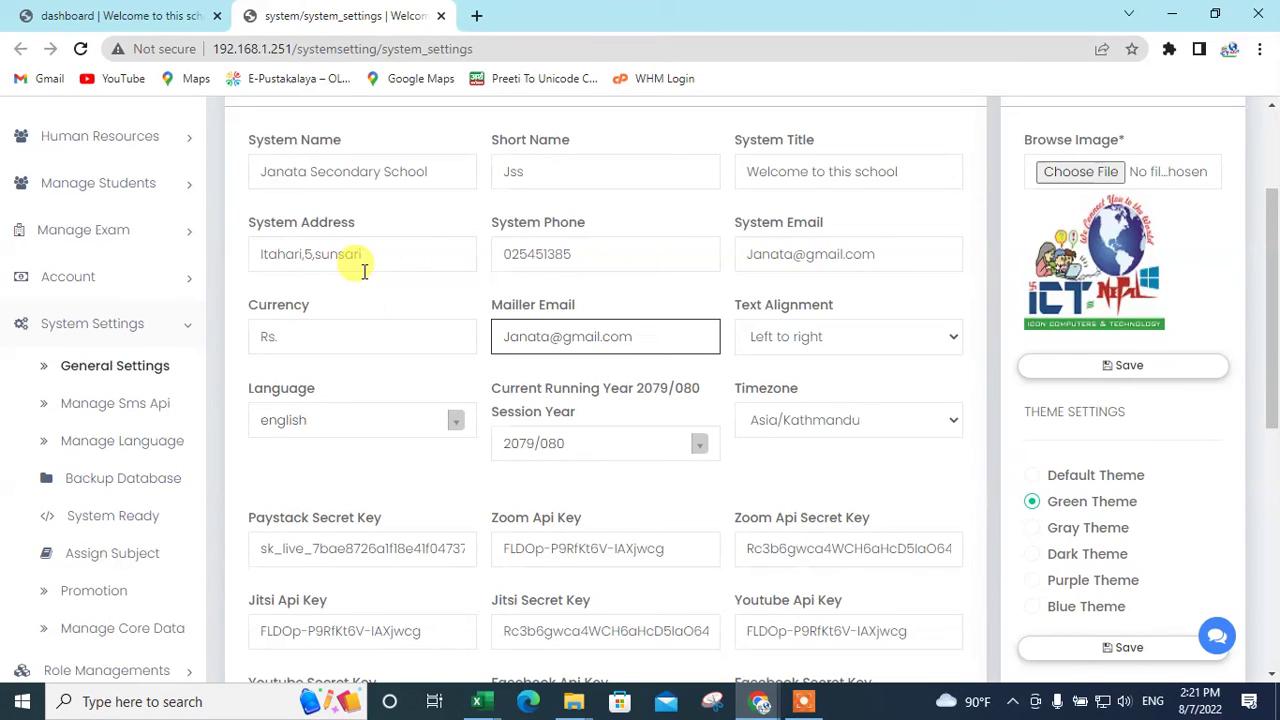
{"action": "left_click", "coordinate": [578, 447]}
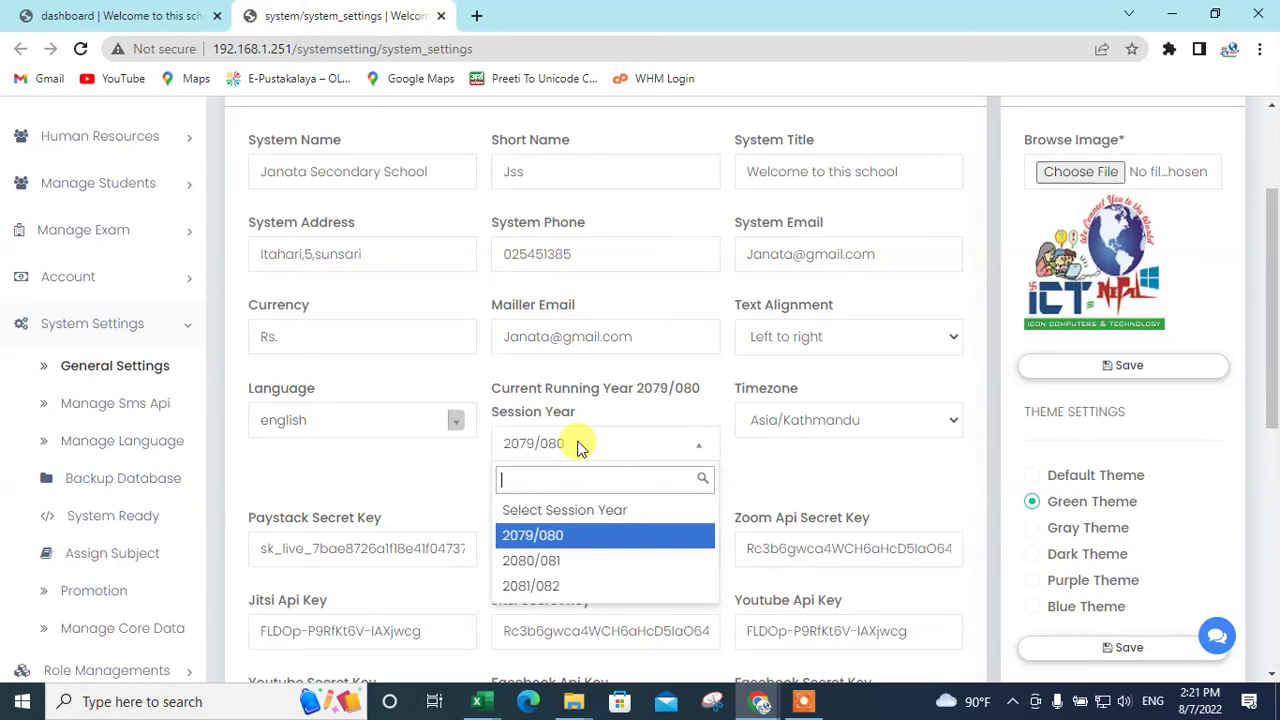
{"action": "left_click", "coordinate": [578, 447]}
{"action": "left_click", "coordinate": [578, 447]}
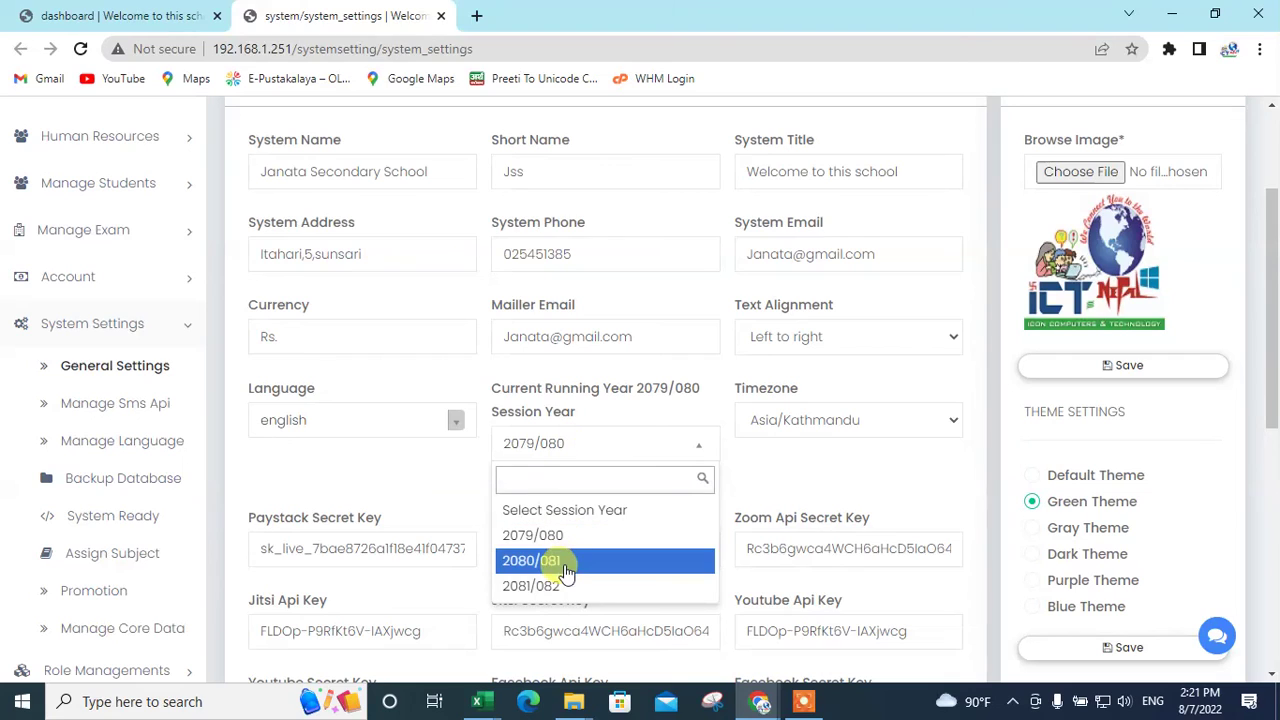
{"action": "left_click", "coordinate": [607, 442]}
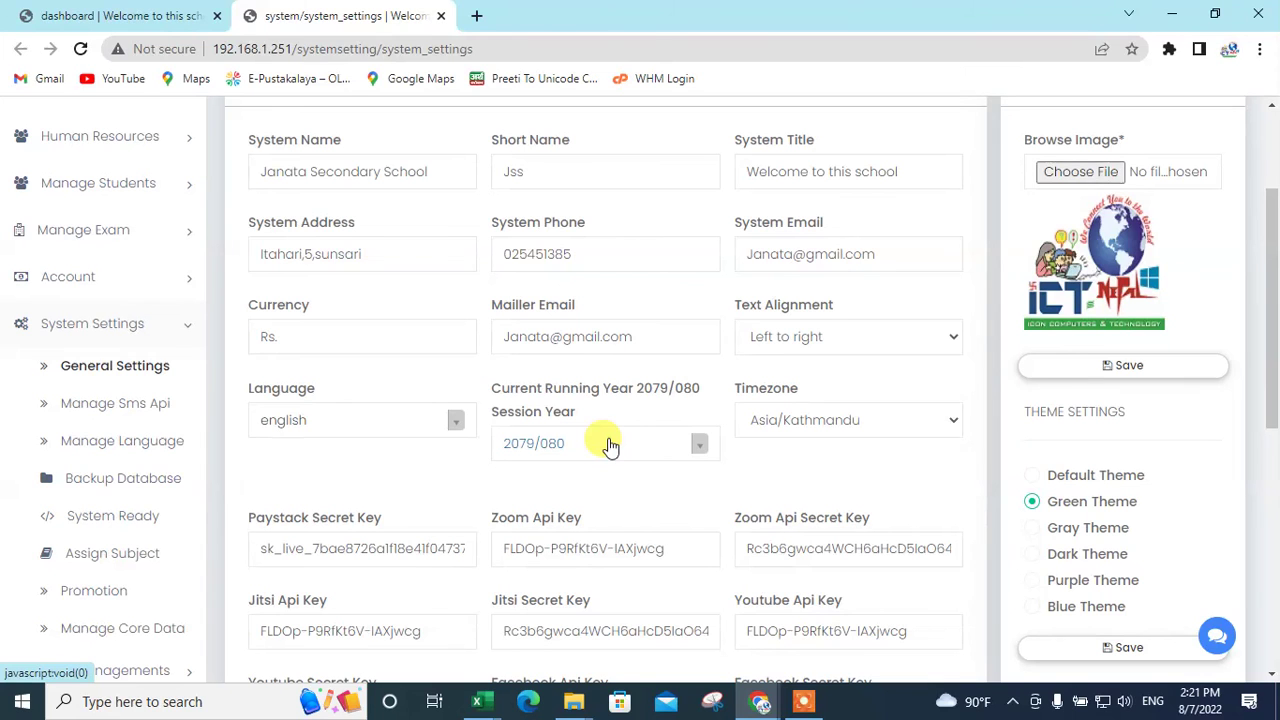
Step: Save the General Settings form and check the reloaded page keeps Janata Secondary School
{"action": "scroll", "coordinate": [610, 443], "scroll_direction": "down", "scroll_amount": 5}
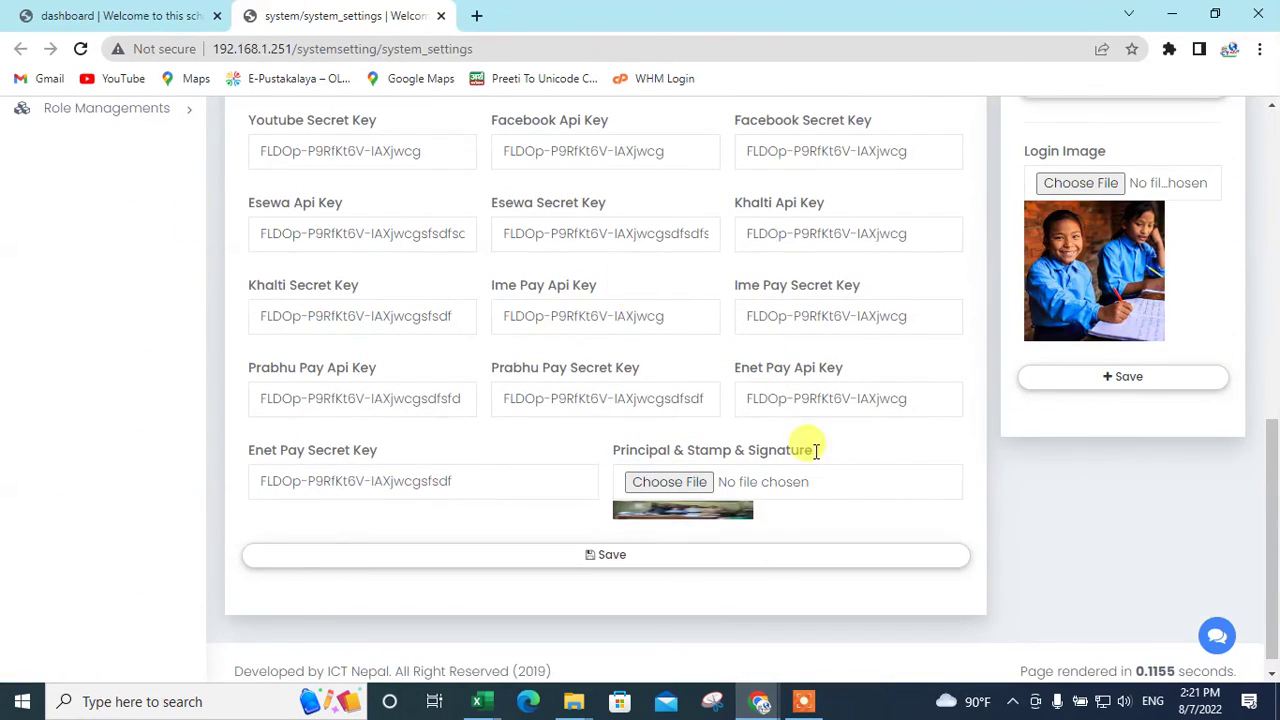
{"action": "left_click", "coordinate": [626, 555]}
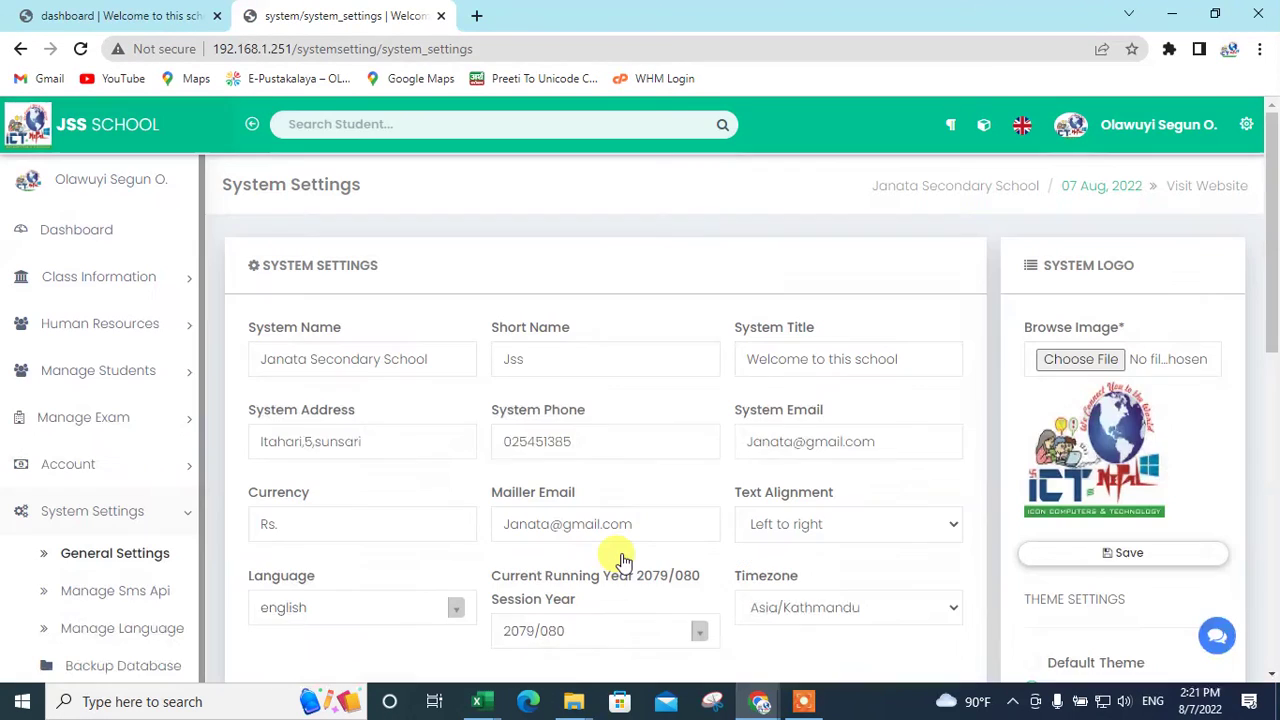
{"action": "scroll", "coordinate": [660, 477], "scroll_direction": "down", "scroll_amount": 8}
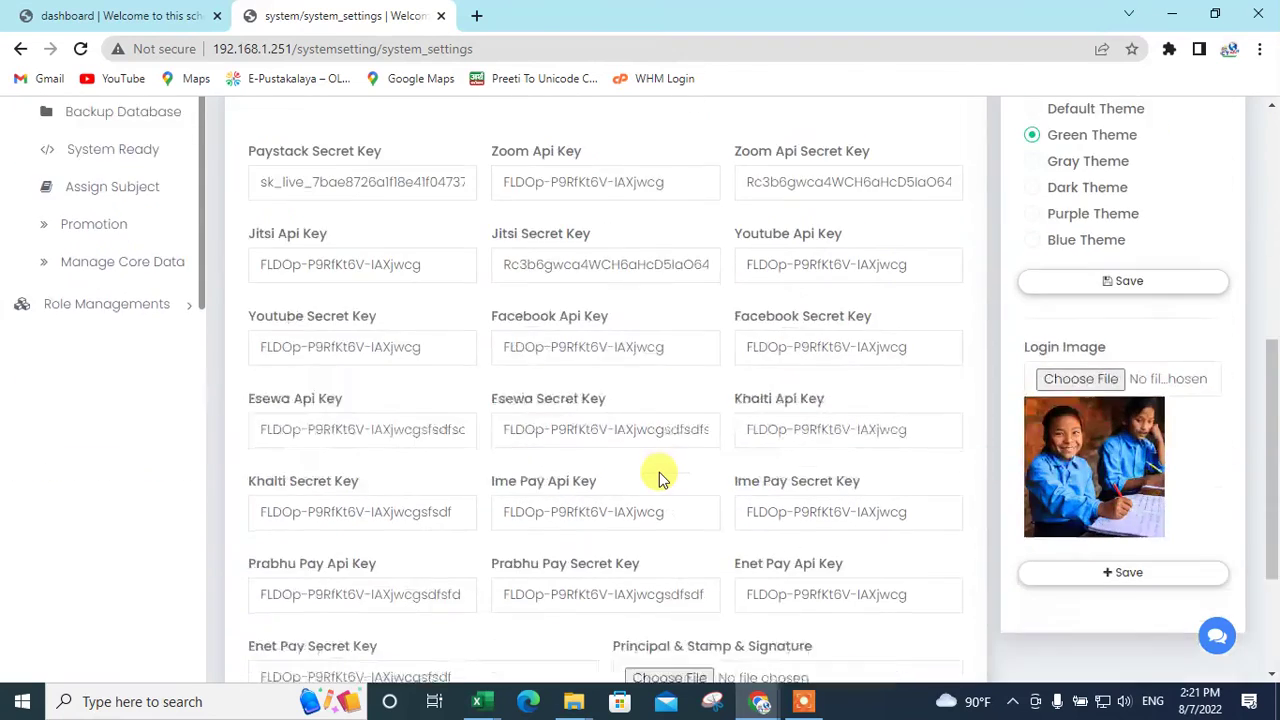